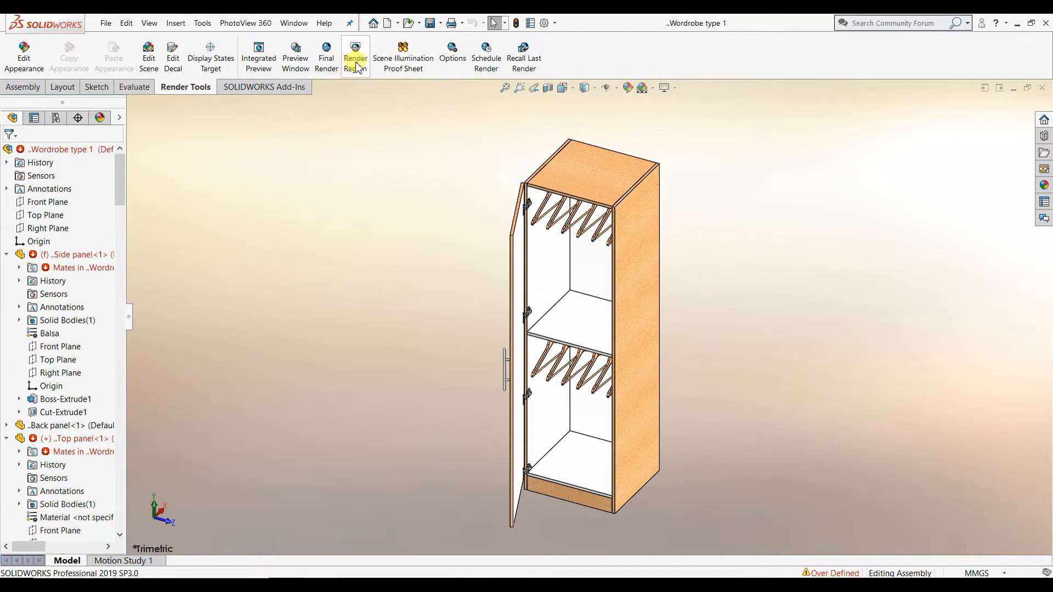
- Open the PhotoView 360 render options and set the output image size to Custom
left_click(454, 52)
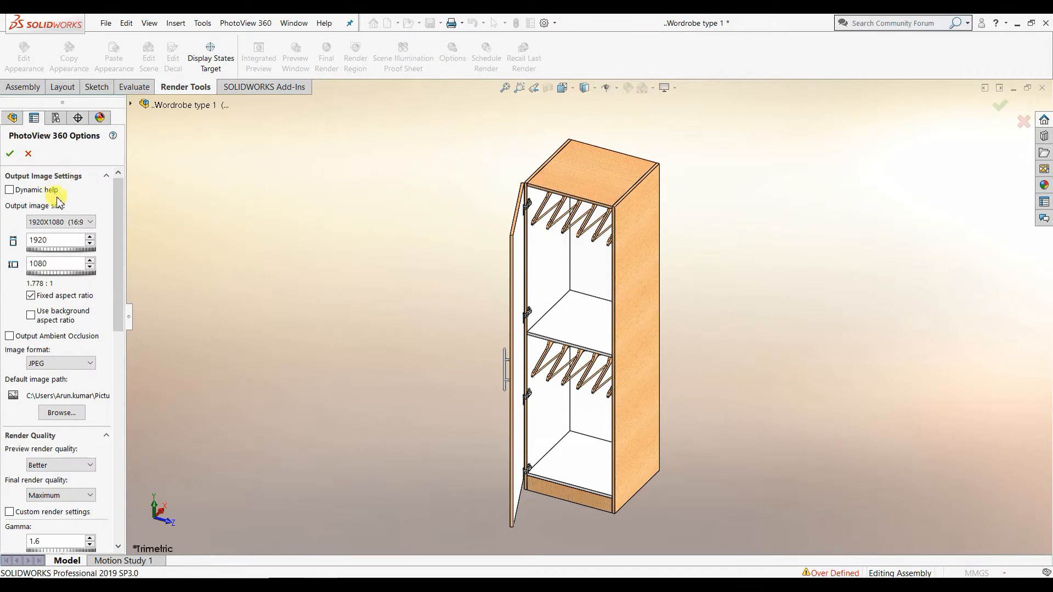
mouse_move(119, 217)
left_mouse_down()
mouse_move(119, 228)
mouse_move(117, 215)
left_mouse_up()
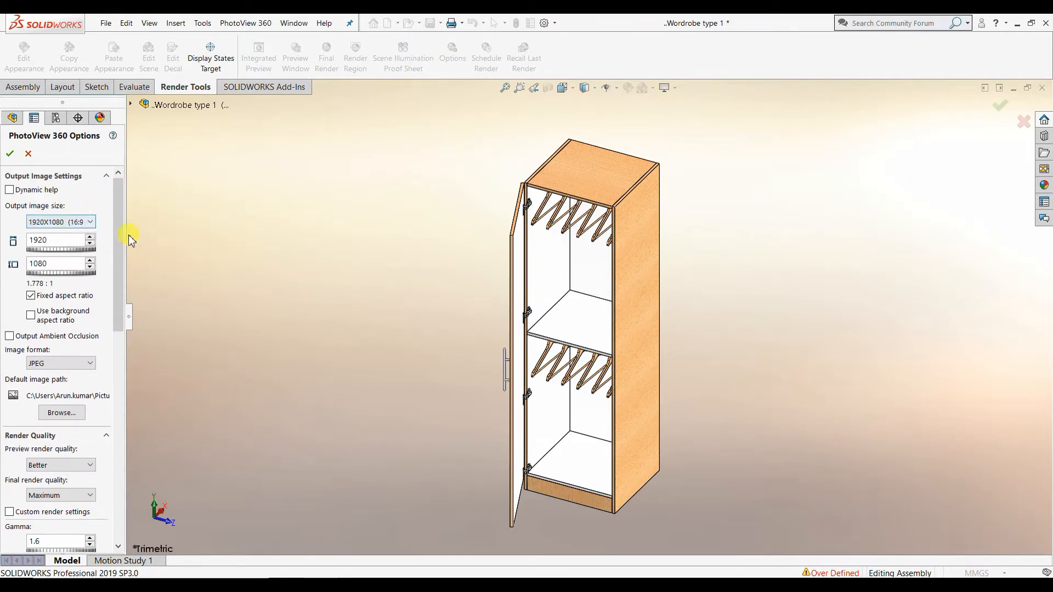
left_click(75, 222)
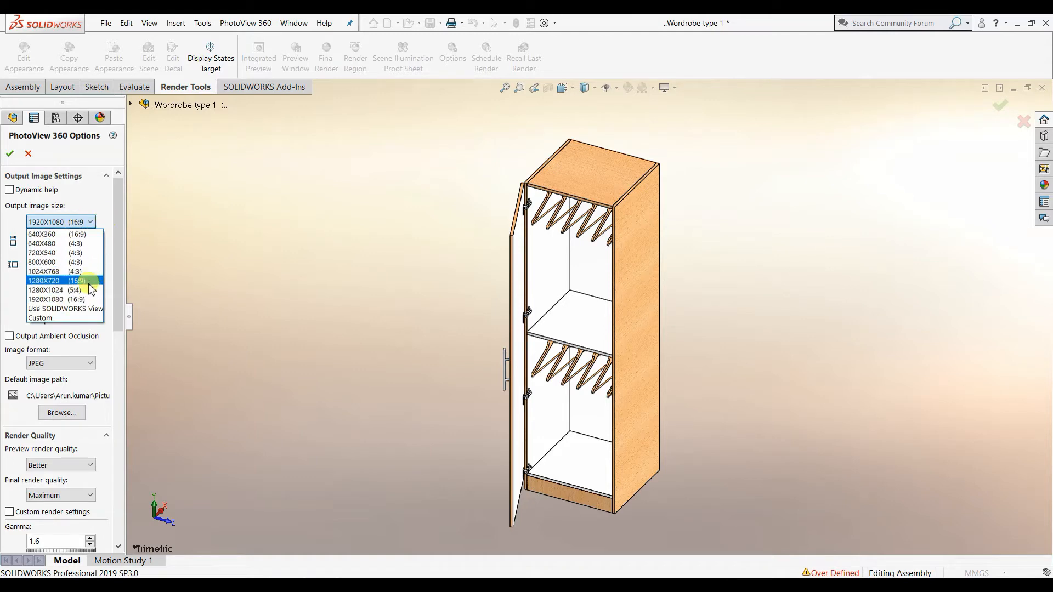
left_click(60, 328)
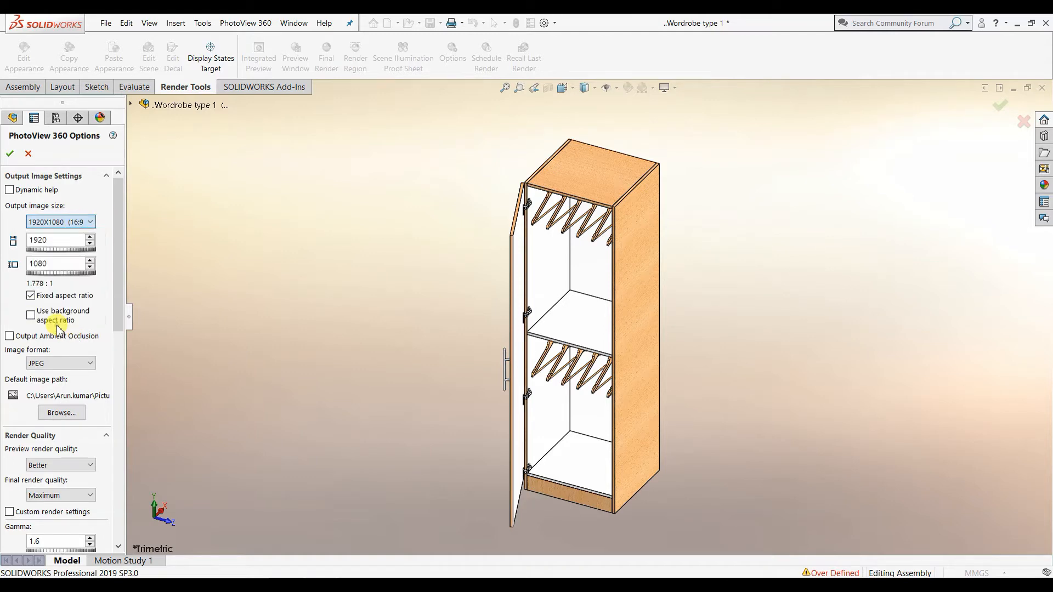
left_click(53, 221)
left_click(28, 311)
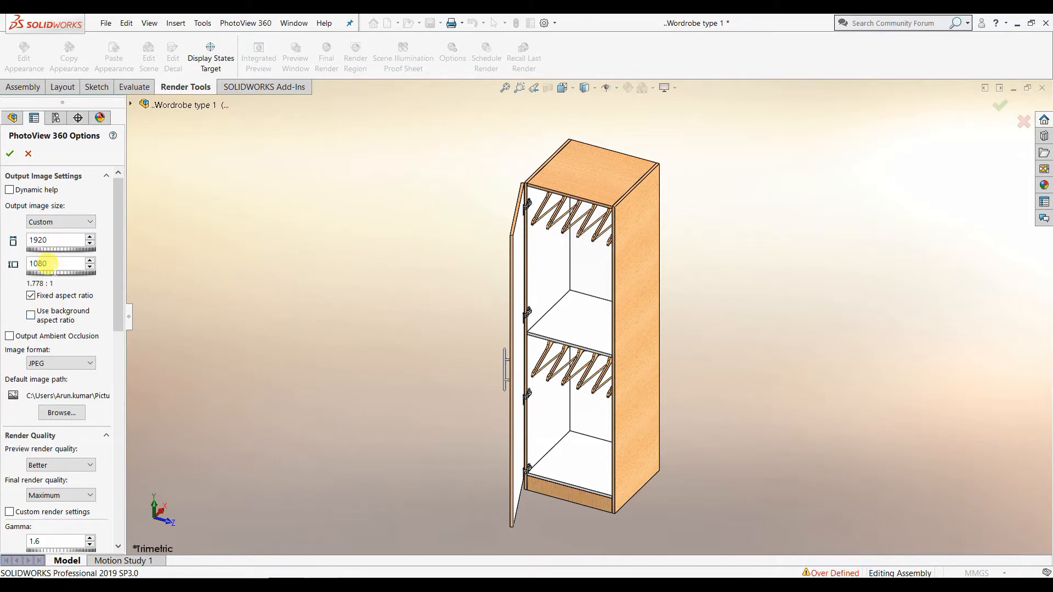
- Set the custom output image width to 1770 with the aspect ratio fixed
left_click(48, 239)
key("BackSpace")
key("BackSpace")
key("BackSpace")
key("BackSpace")
type("1770")
double_click(60, 266)
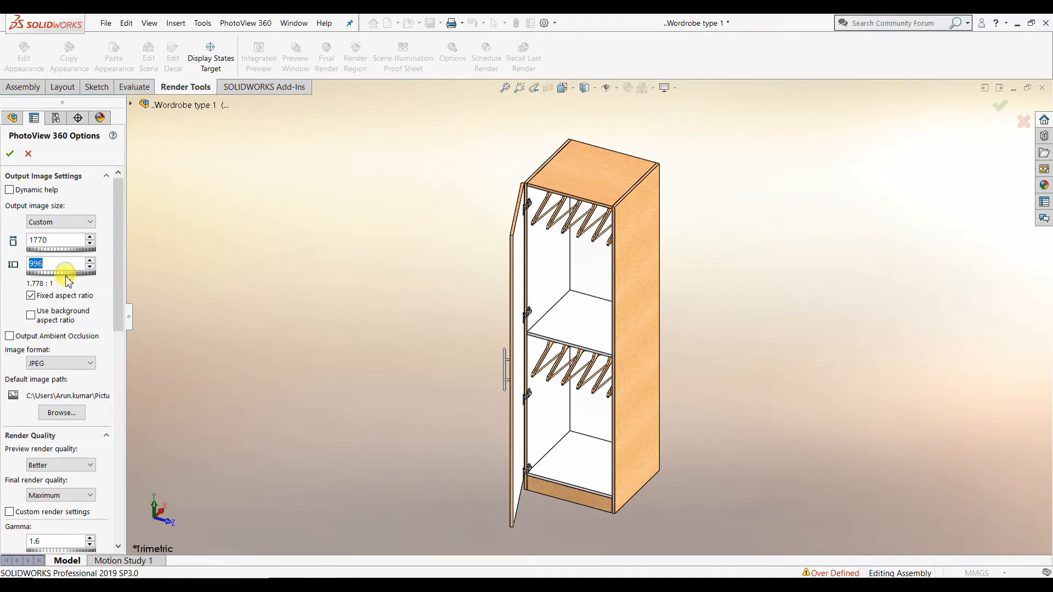
- Release the fixed aspect ratio and set both the output image width and height to 1080
left_click(31, 297)
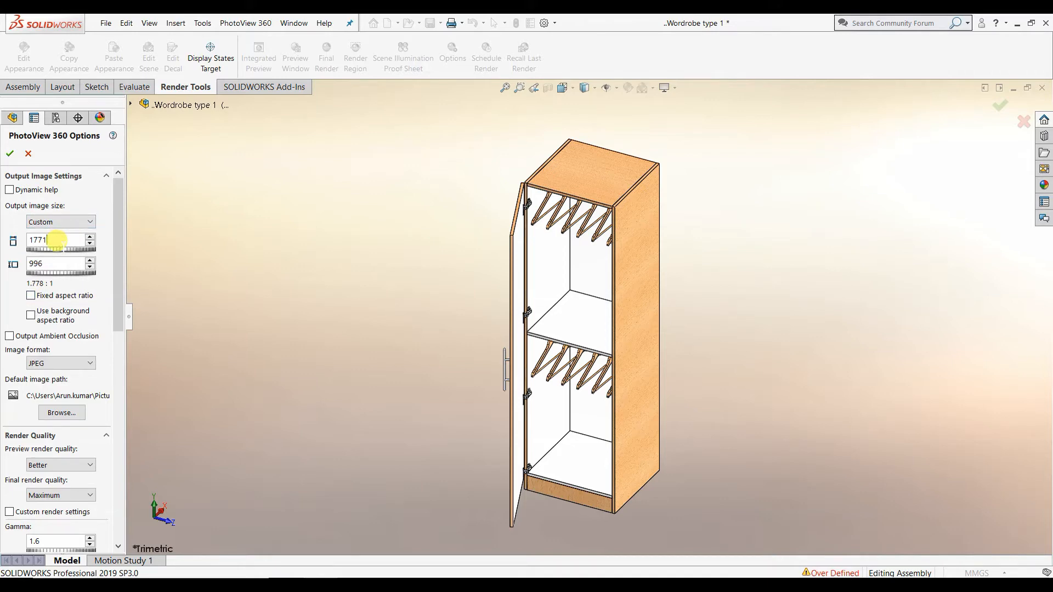
key("BackSpace")
key("BackSpace")
key("BackSpace")
key("BackSpace")
type("1080")
left_click(72, 264)
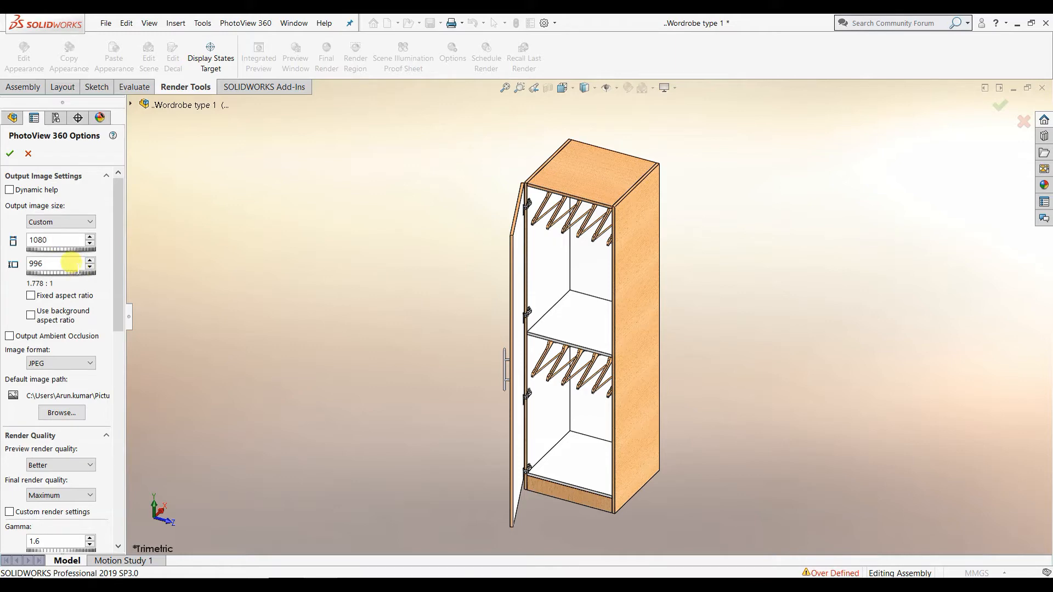
key("BackSpace")
key("BackSpace")
key("BackSpace")
type("1080")
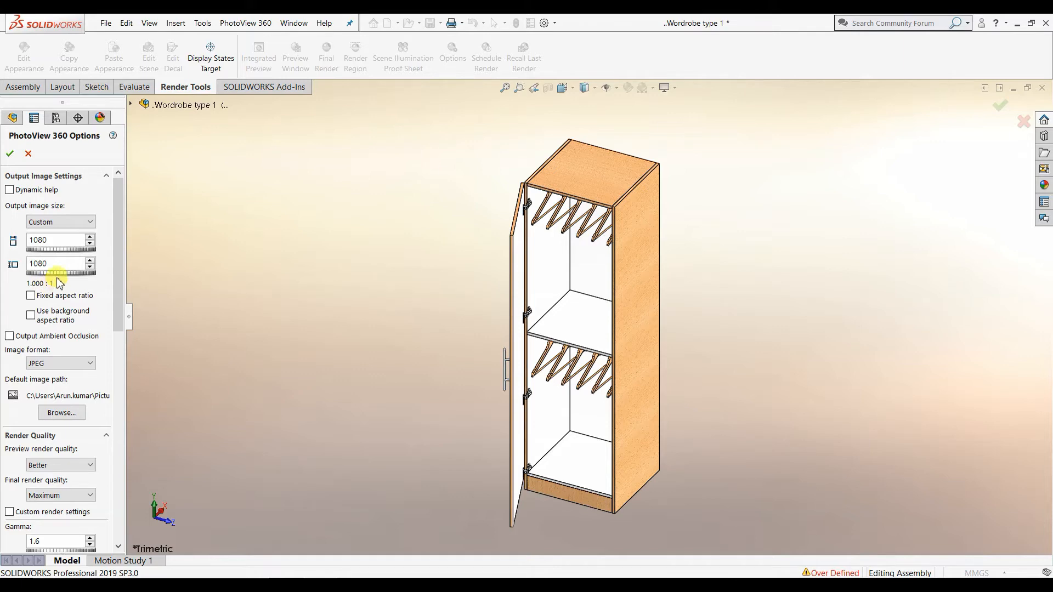
- Fix the output image's aspect ratio again and set its width to 1200
left_click(31, 297)
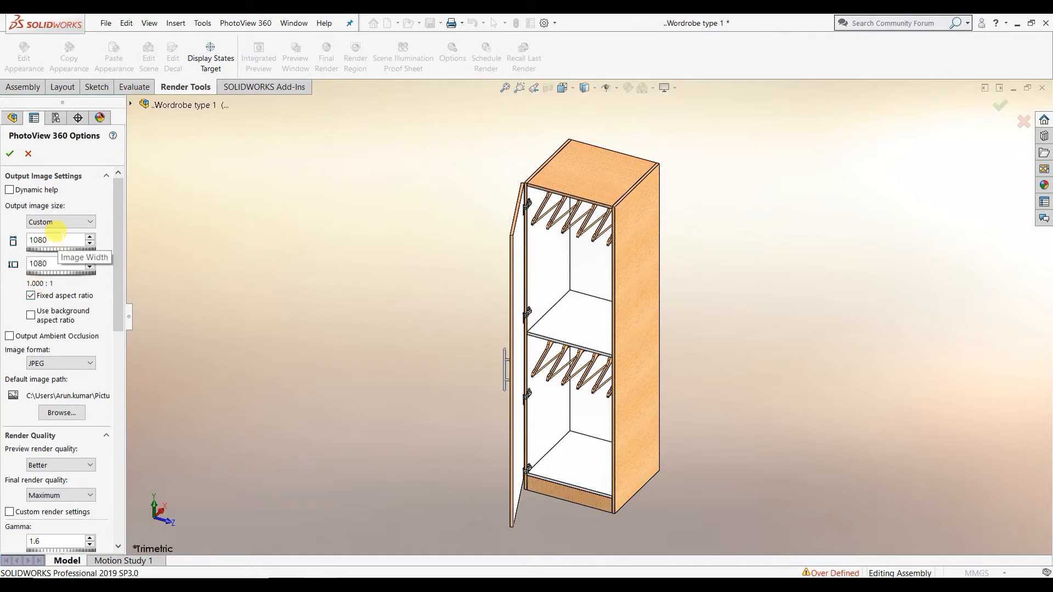
left_click(50, 237)
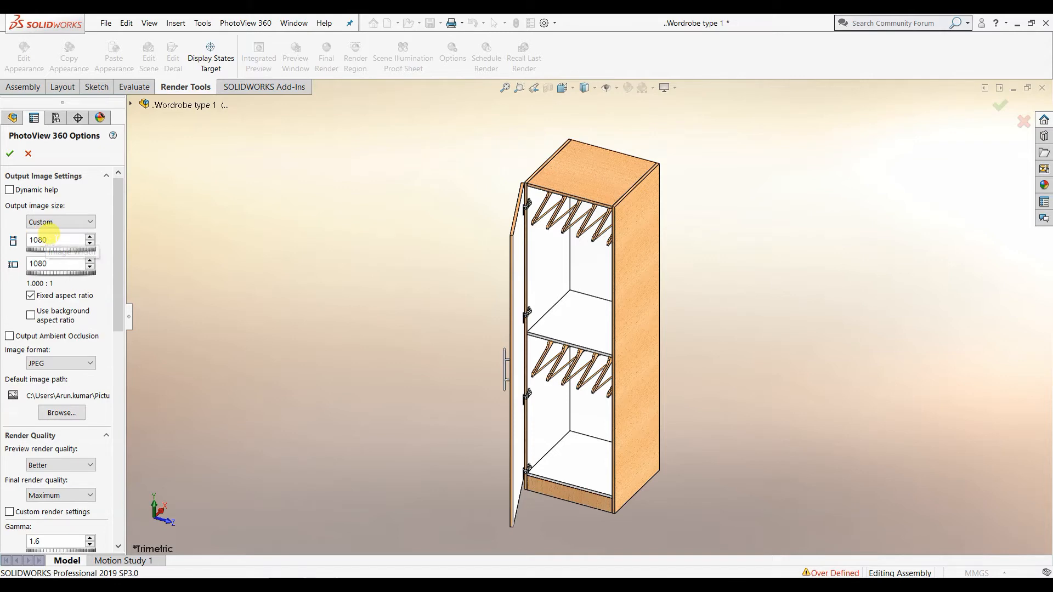
key("BackSpace")
key("BackSpace")
key("BackSpace")
key("BackSpace")
type("1200")
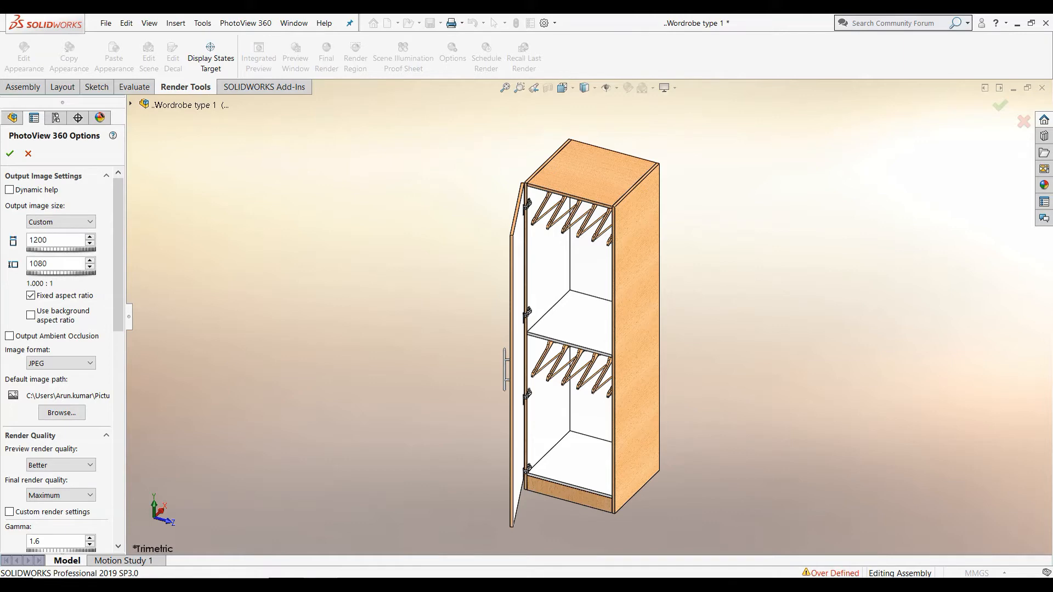
left_click(69, 263)
- Look through the available image formats and the folder choice for the default image path, keeping both settings
left_click(44, 364)
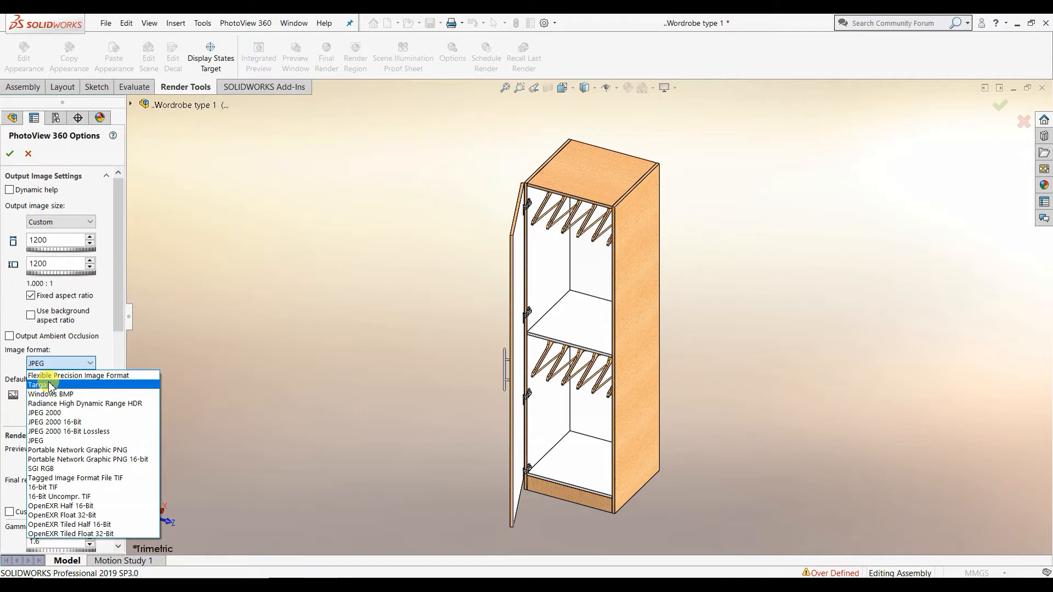
left_click(91, 360)
left_click_drag(120, 293, 114, 359)
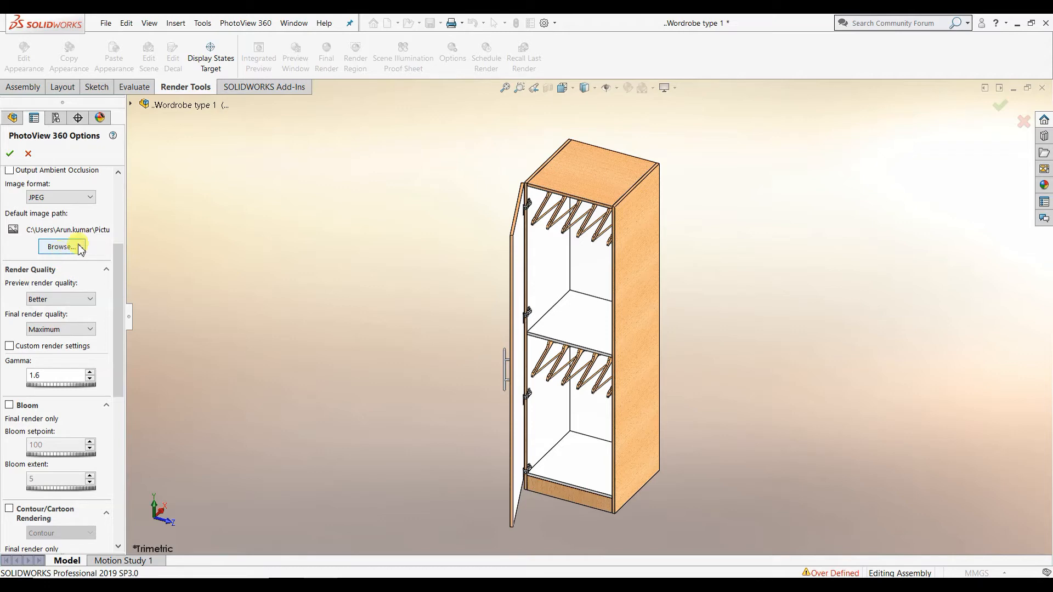
left_click(62, 247)
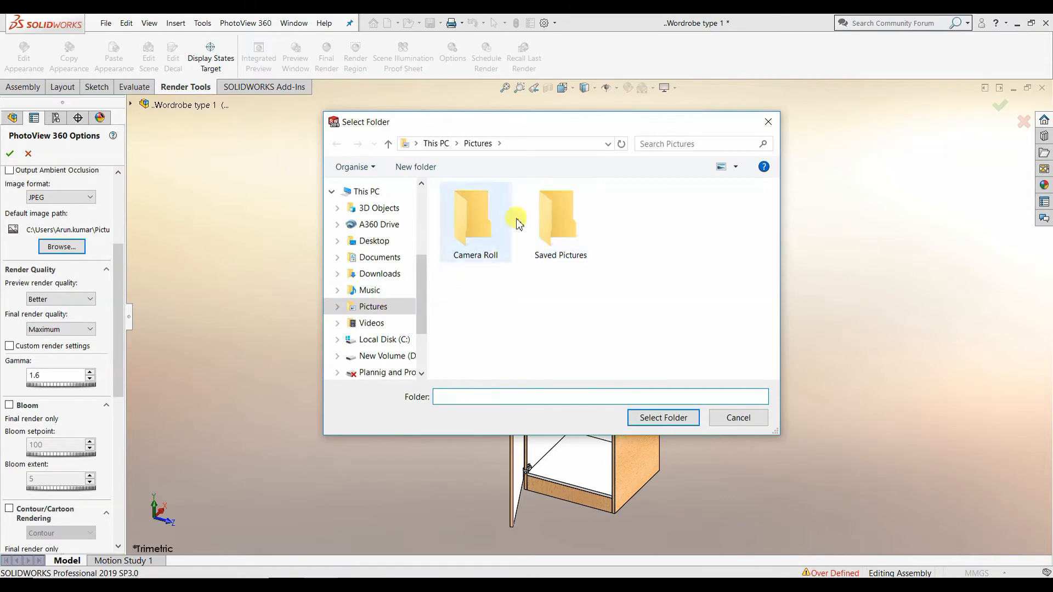
left_click(767, 121)
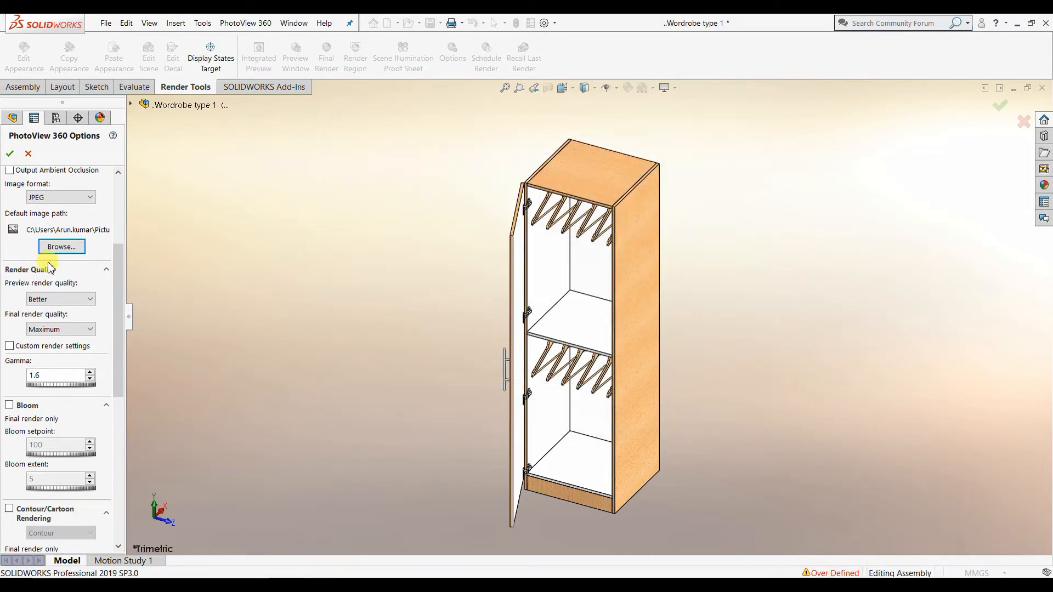
- Set both the preview render quality and the final render quality to Good
left_click_drag(120, 303, 122, 328)
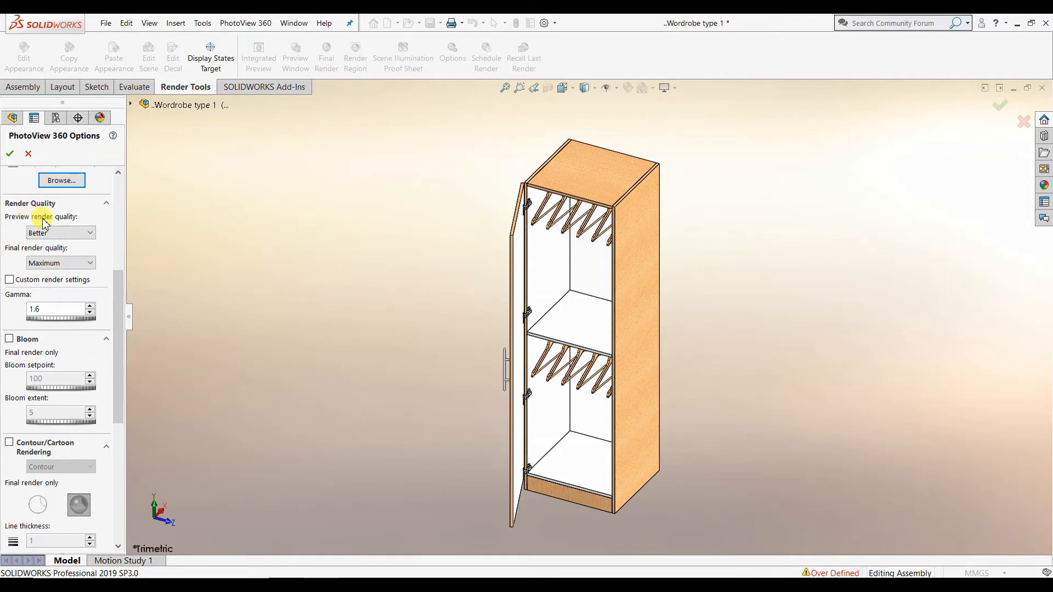
left_click(52, 239)
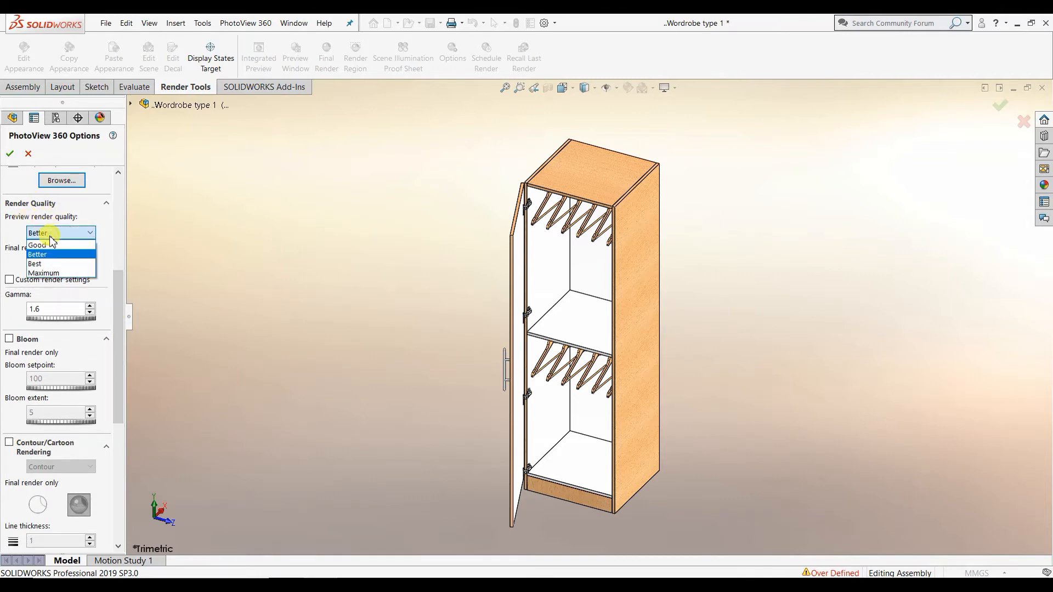
left_click(59, 241)
left_click(56, 263)
left_click(52, 279)
left_click(56, 262)
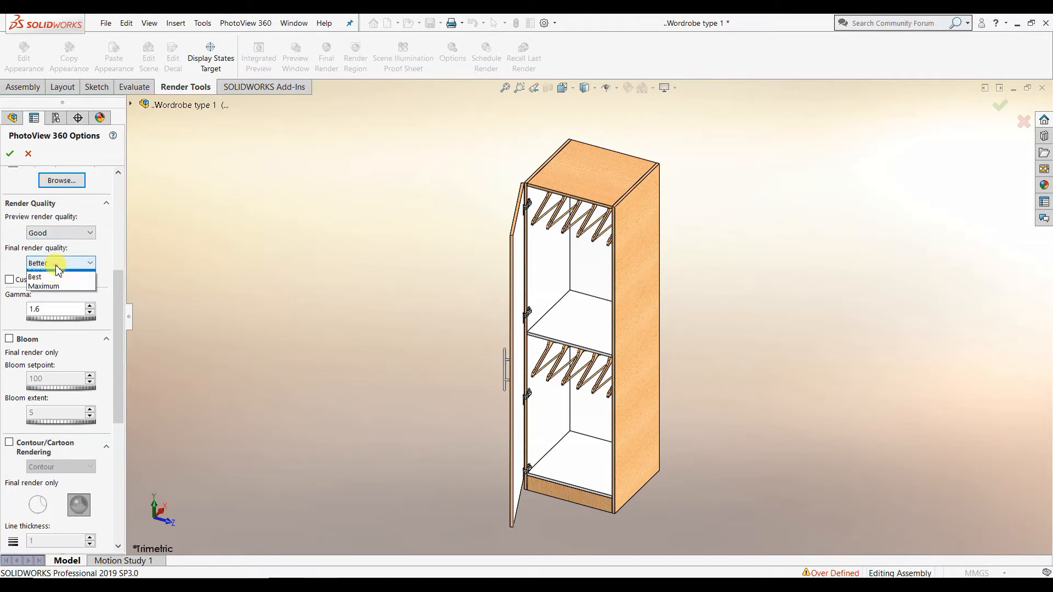
left_click(52, 272)
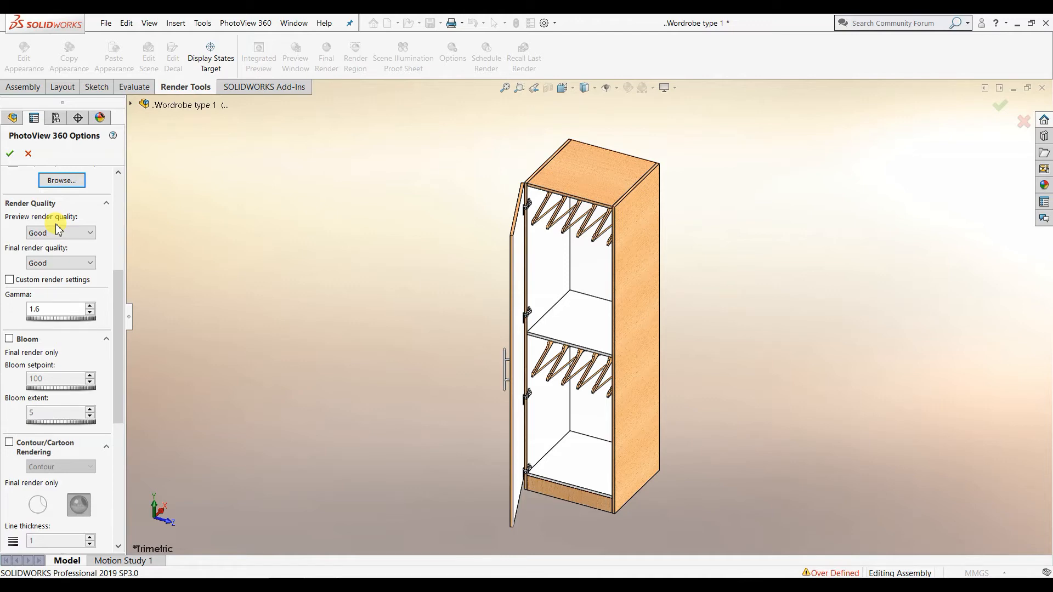
- Set the preview render quality to Better and the final render quality to Maximum
left_click(59, 232)
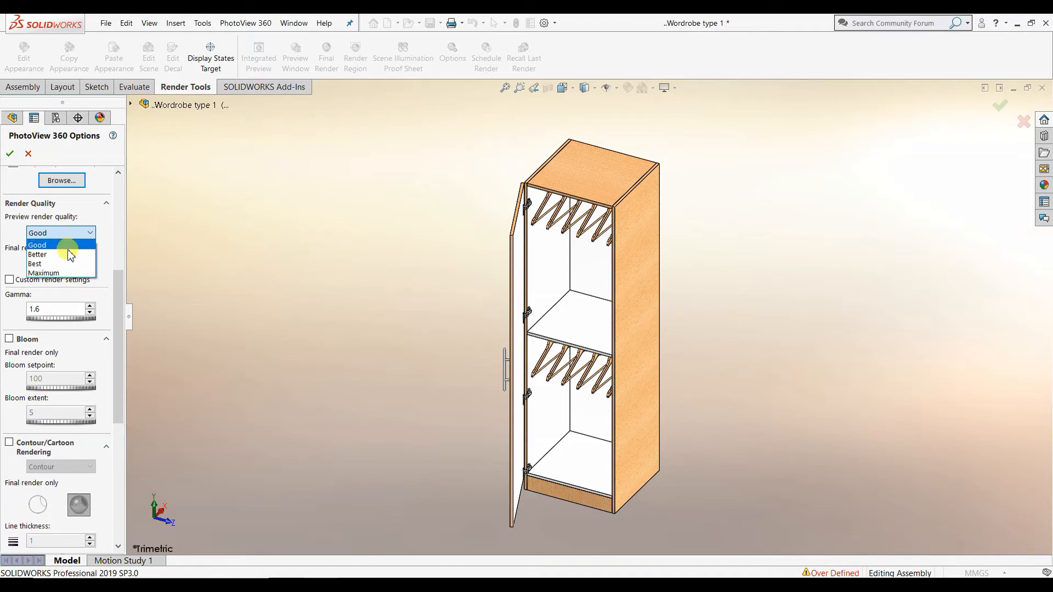
left_click(60, 254)
left_click(60, 263)
left_click(45, 303)
- Try stepping the render gamma up and bring it back to 1.6
left_click_drag(116, 287, 114, 323)
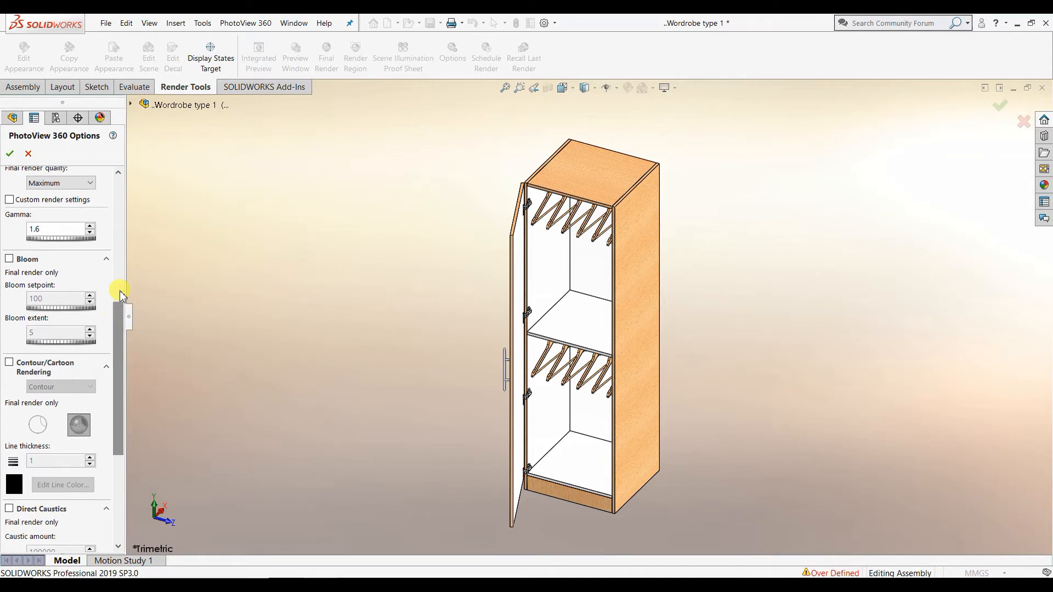
left_click(90, 226)
left_click(90, 227)
left_click(90, 231)
left_click(89, 231)
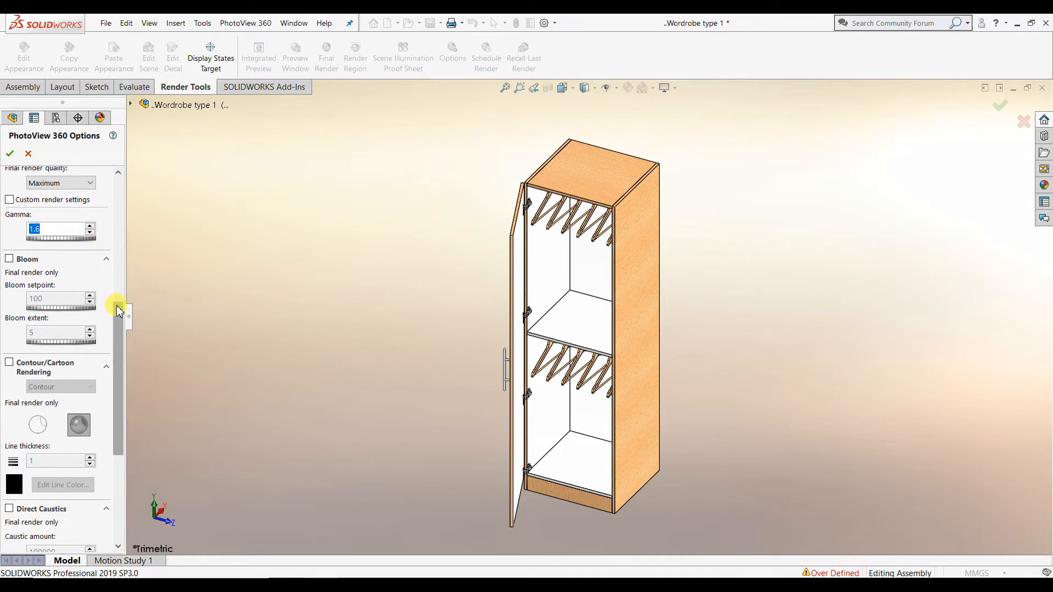
- Enable Contour/Cartoon Rendering and set its line colour to red
left_click_drag(116, 305, 116, 309)
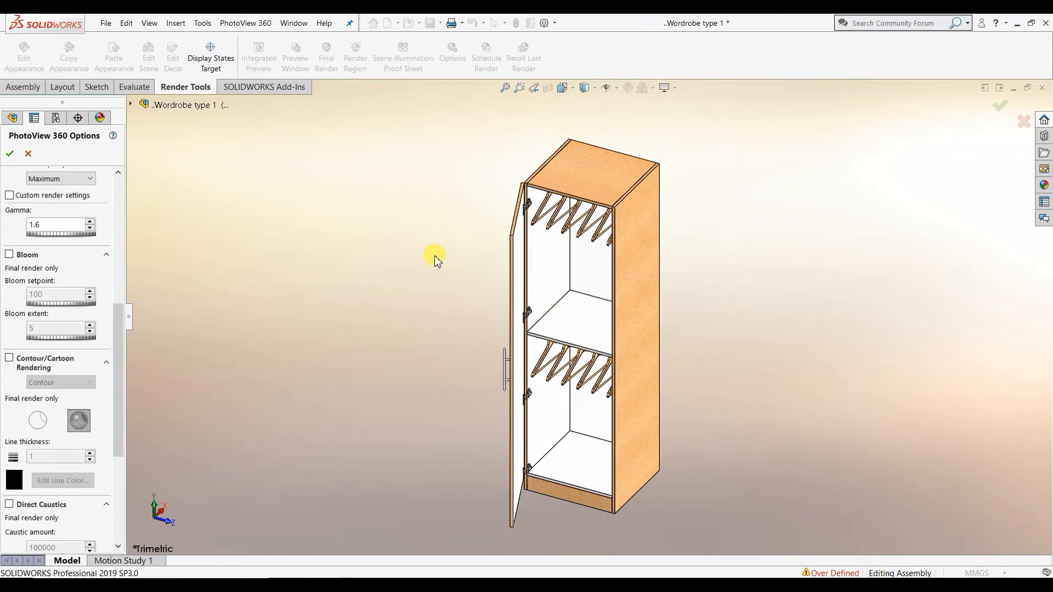
left_click(9, 357)
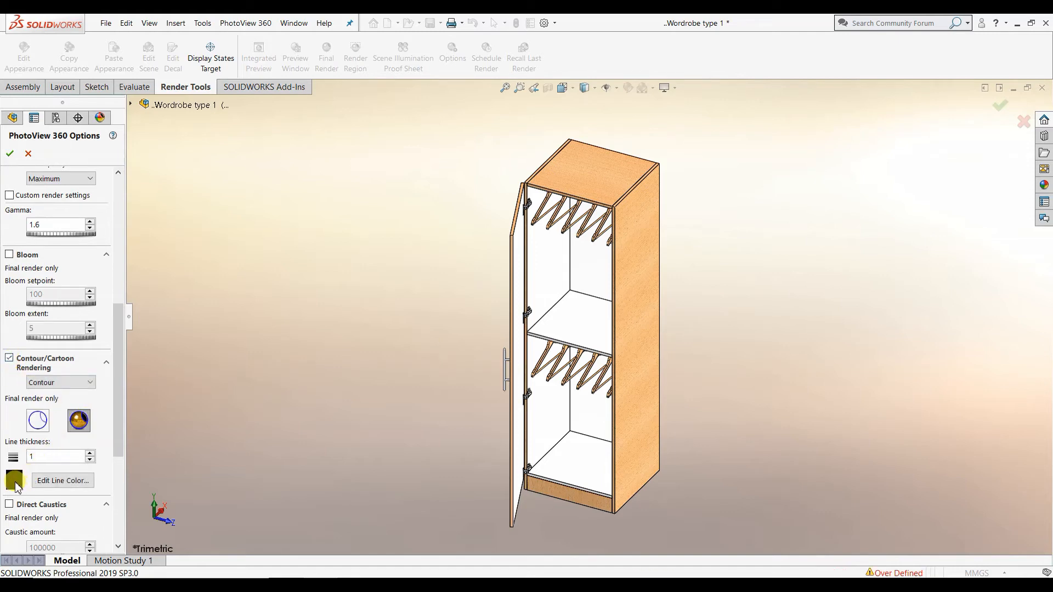
left_click(64, 481)
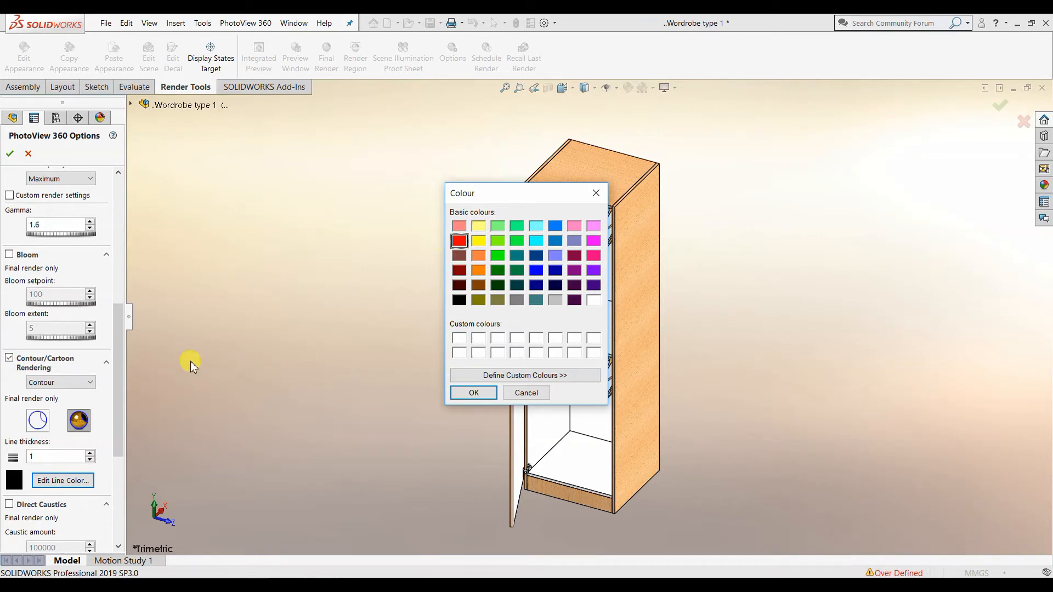
left_click(475, 393)
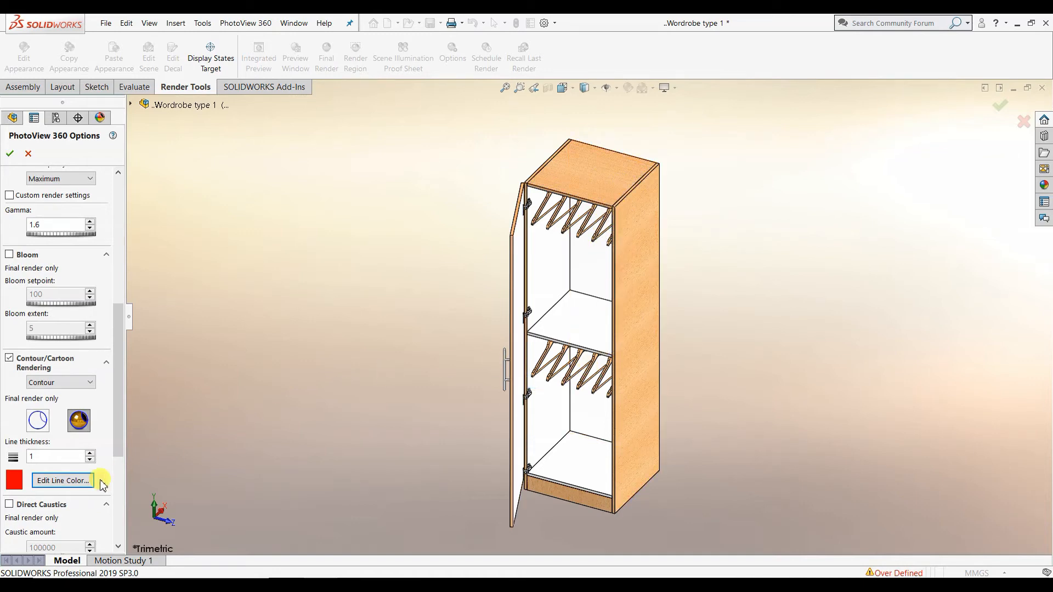
- Review the Direct Caustics and Network Rendering settings and accept the render options
left_click_drag(119, 399, 119, 477)
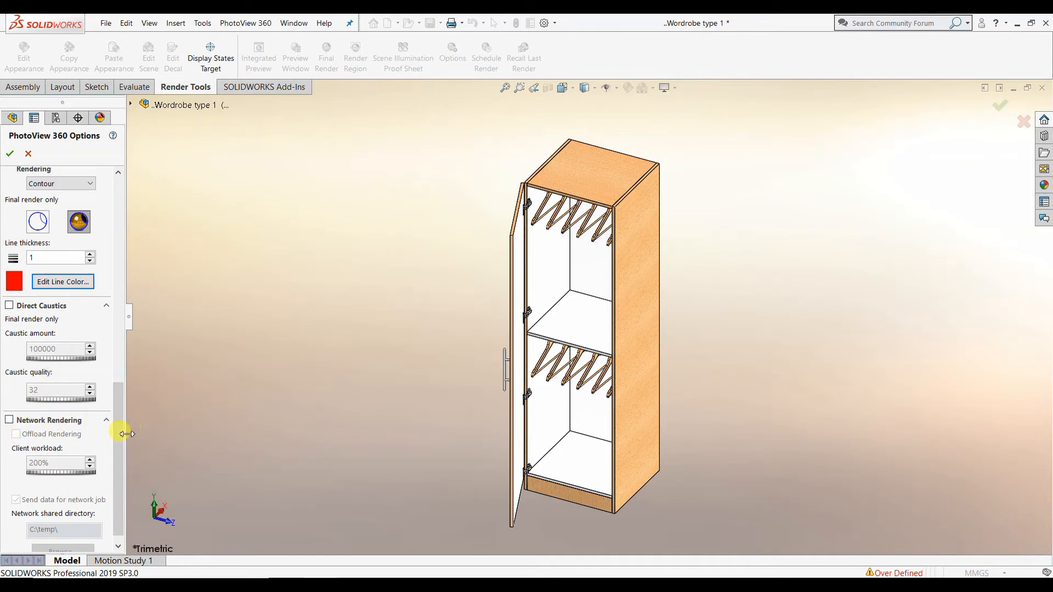
left_click_drag(121, 439, 122, 425)
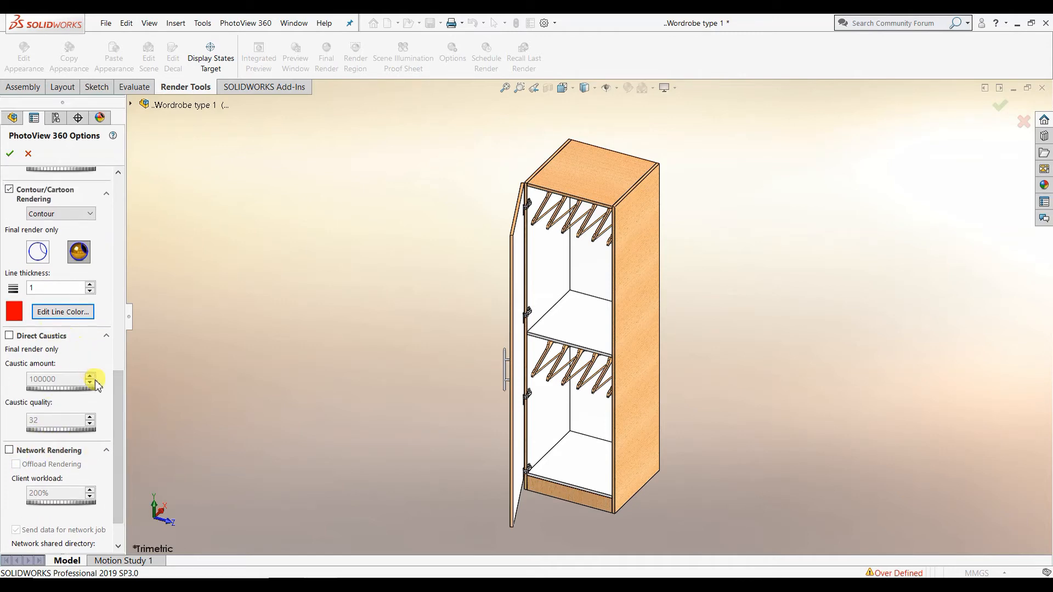
left_click_drag(117, 387, 126, 299)
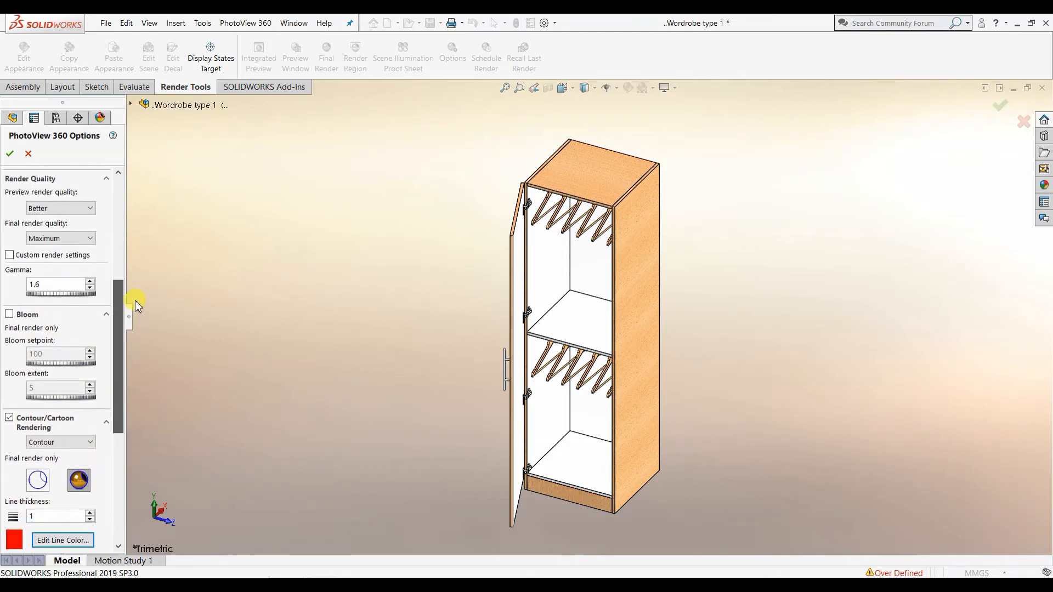
left_click(9, 154)
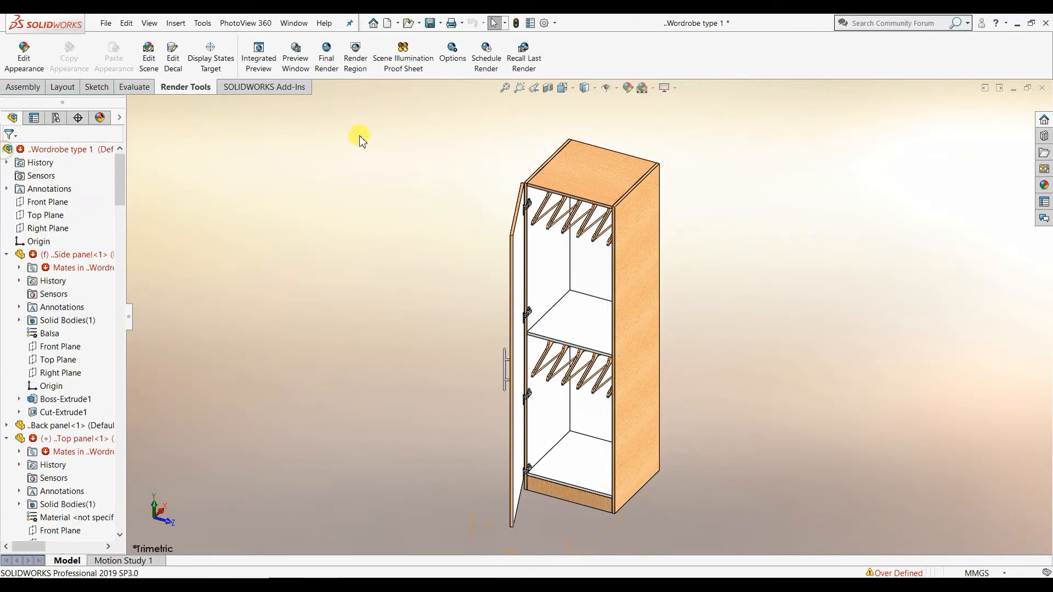
left_click(327, 49)
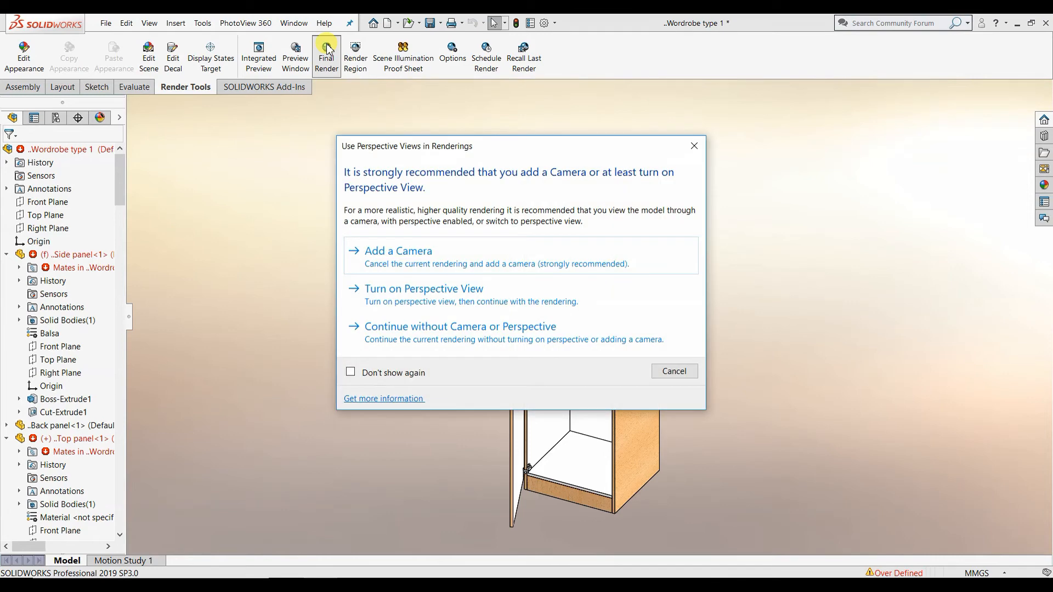
left_click(674, 372)
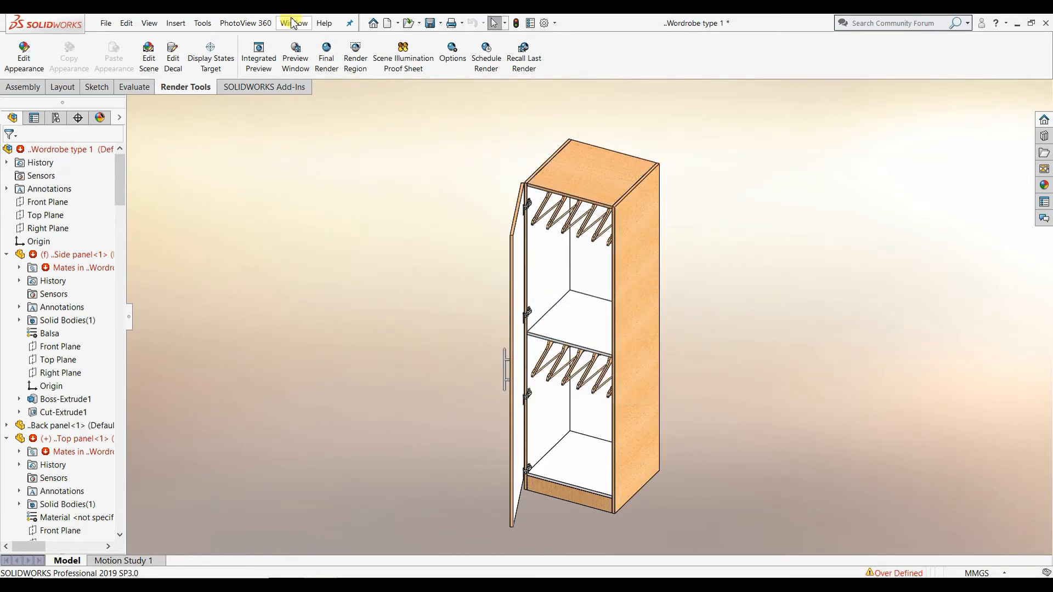
left_click(326, 55)
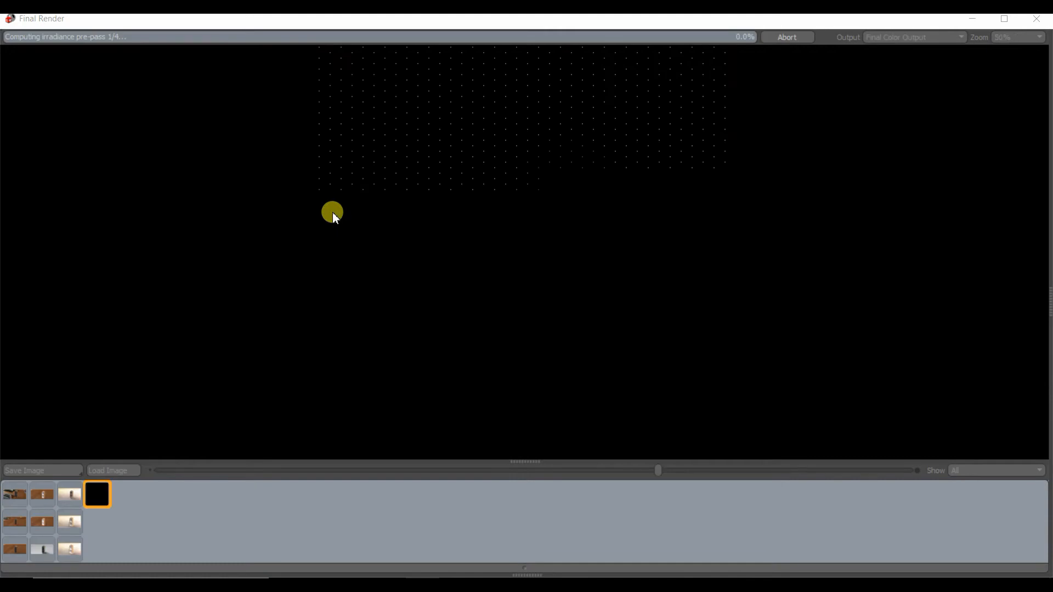
left_click(1038, 22)
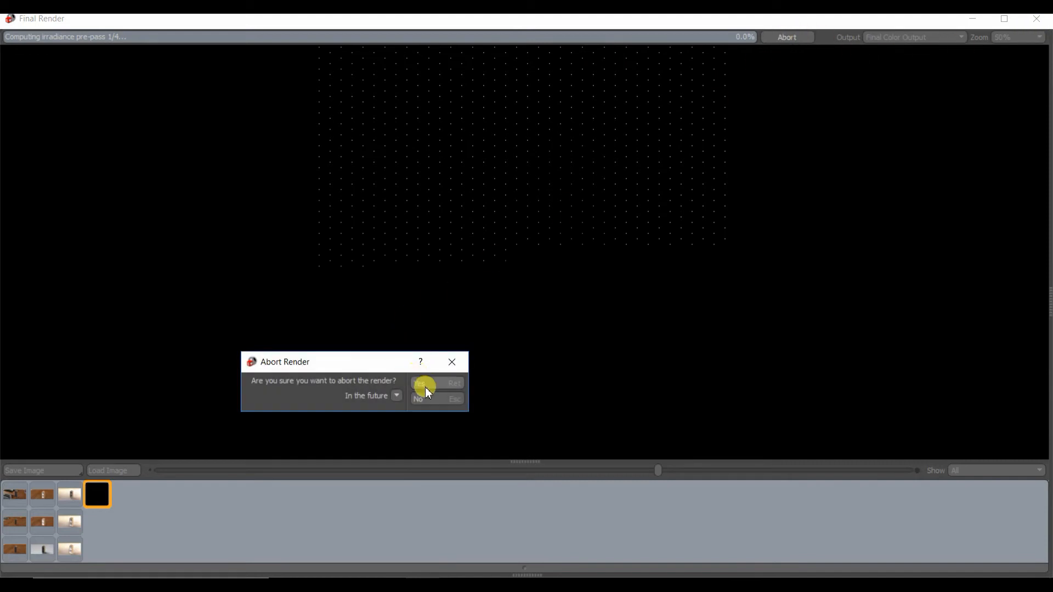
left_click(425, 387)
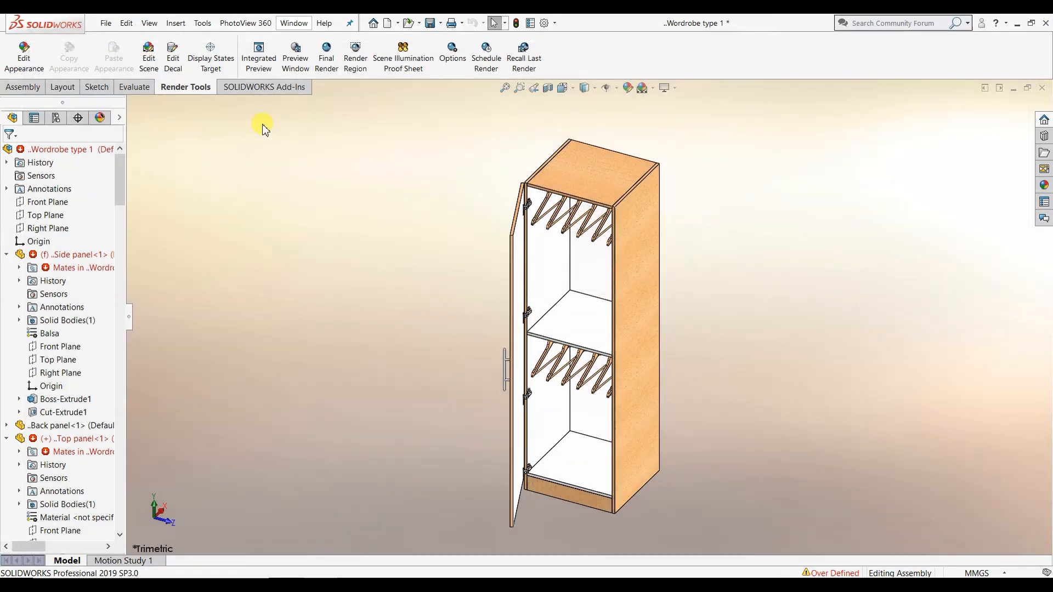
- Lower the final render quality to Good, accept the options and run the final render
left_click(452, 51)
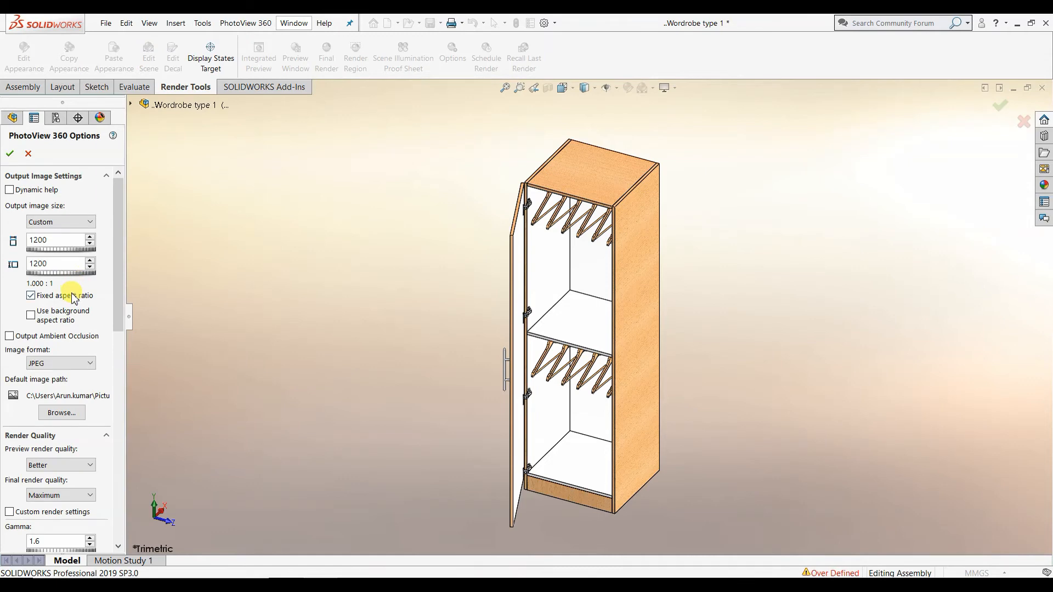
left_click_drag(121, 294, 122, 321)
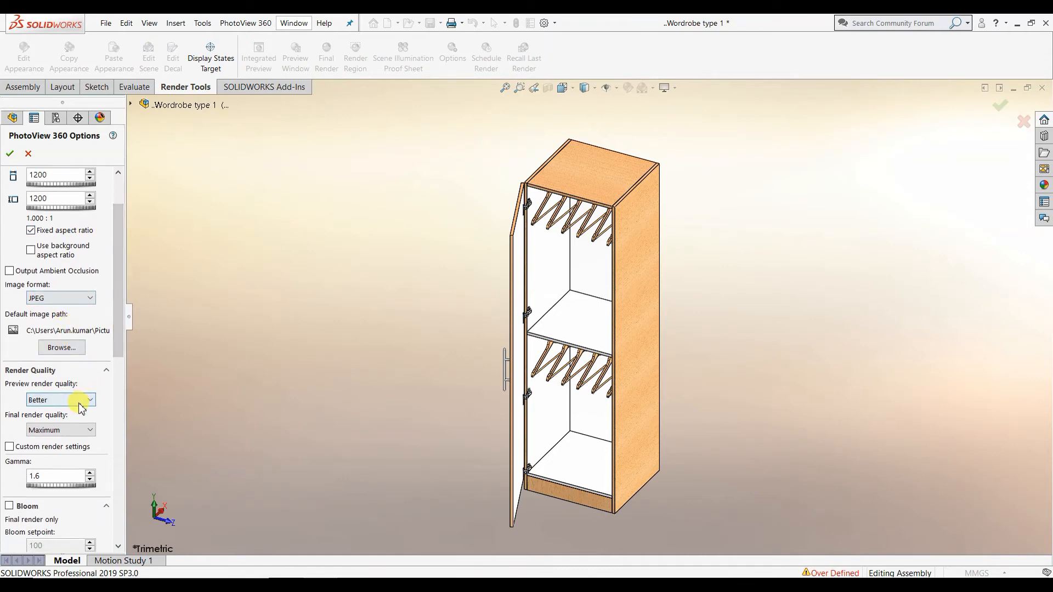
left_click(63, 433)
left_click(55, 442)
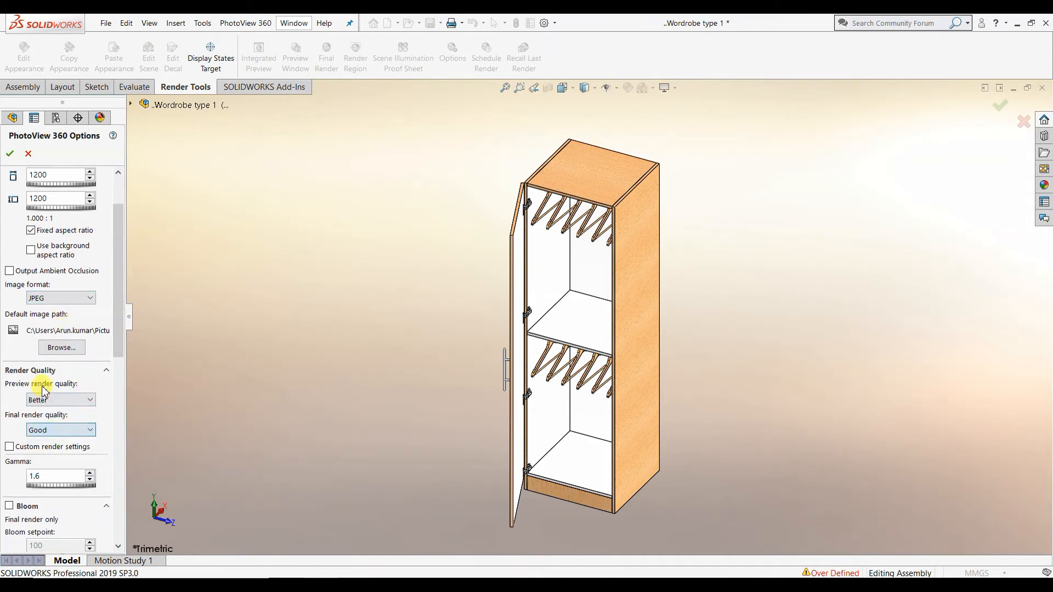
left_click(17, 153)
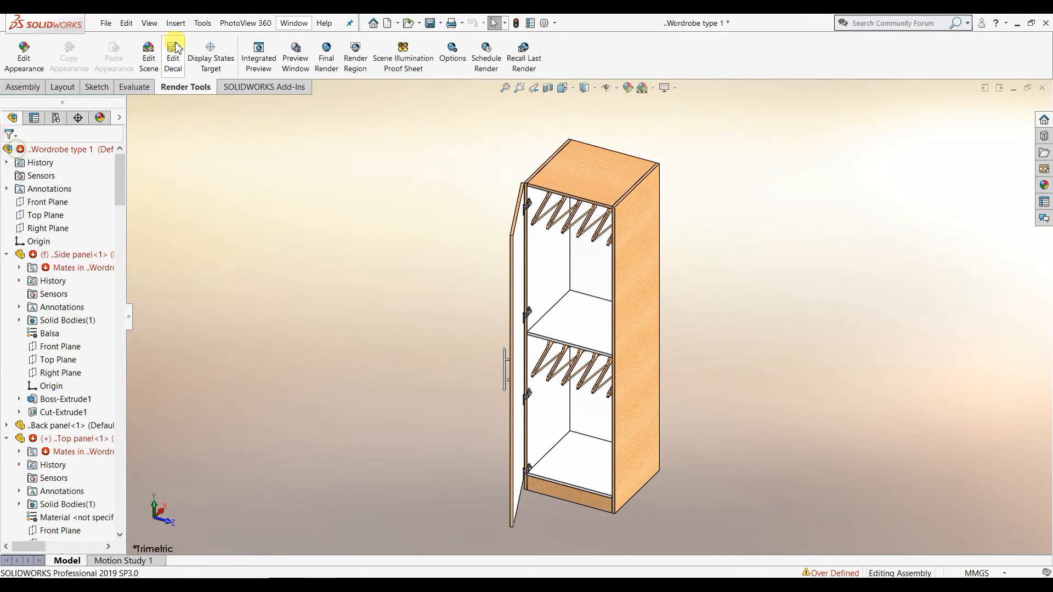
left_click(327, 58)
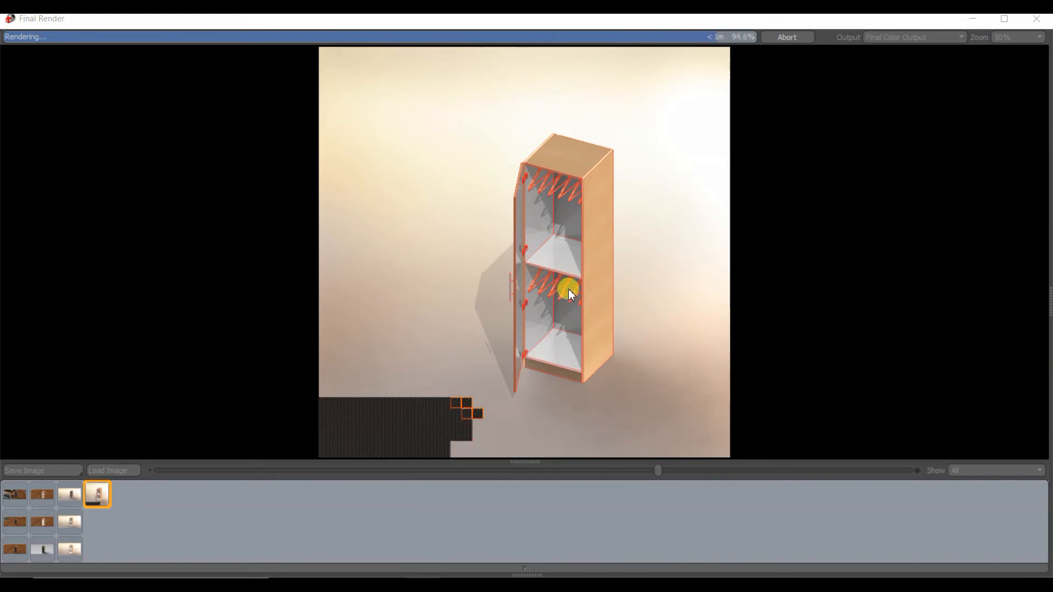
- Examine the red contour lines on the rendered wardrobe's shelves, hangers and hinges up close, and close the render windows
scroll(562, 280, "down", 1)
scroll(548, 266, "up", 3)
scroll(571, 345, "up", 2)
scroll(517, 324, "down", 3)
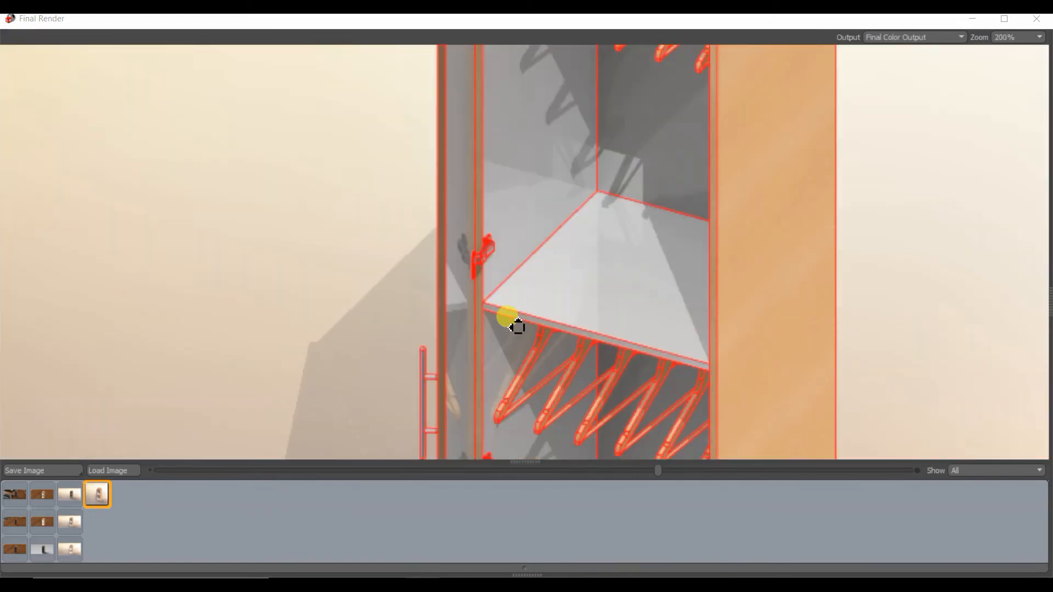
scroll(509, 319, "up", 3)
scroll(520, 311, "down", 7)
scroll(525, 274, "up", 4)
scroll(572, 246, "down", 3)
scroll(572, 246, "up", 3)
scroll(572, 246, "down", 3)
left_click(972, 19)
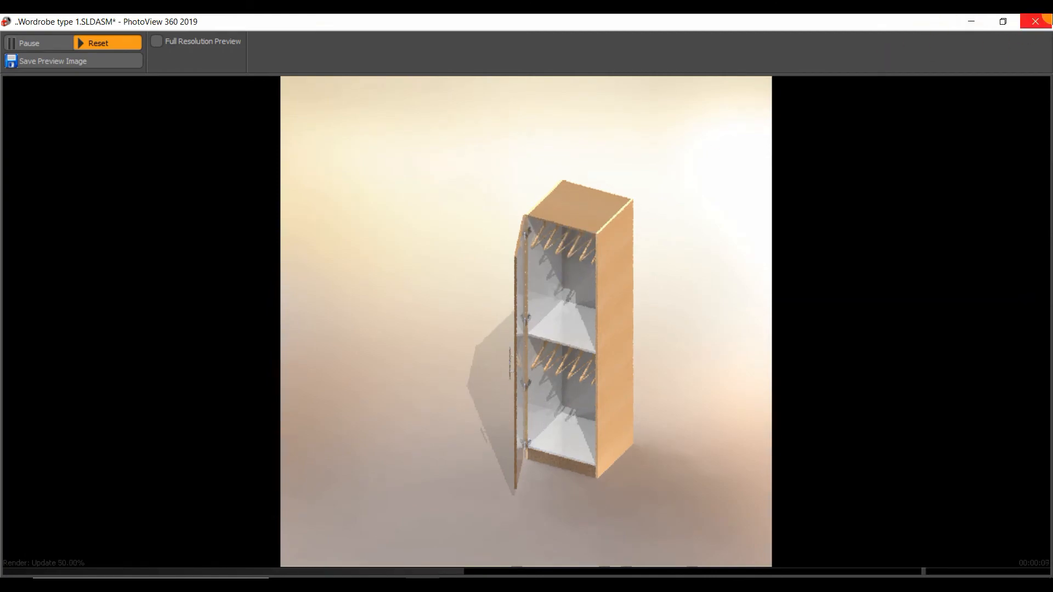
left_click(1035, 21)
left_click(327, 51)
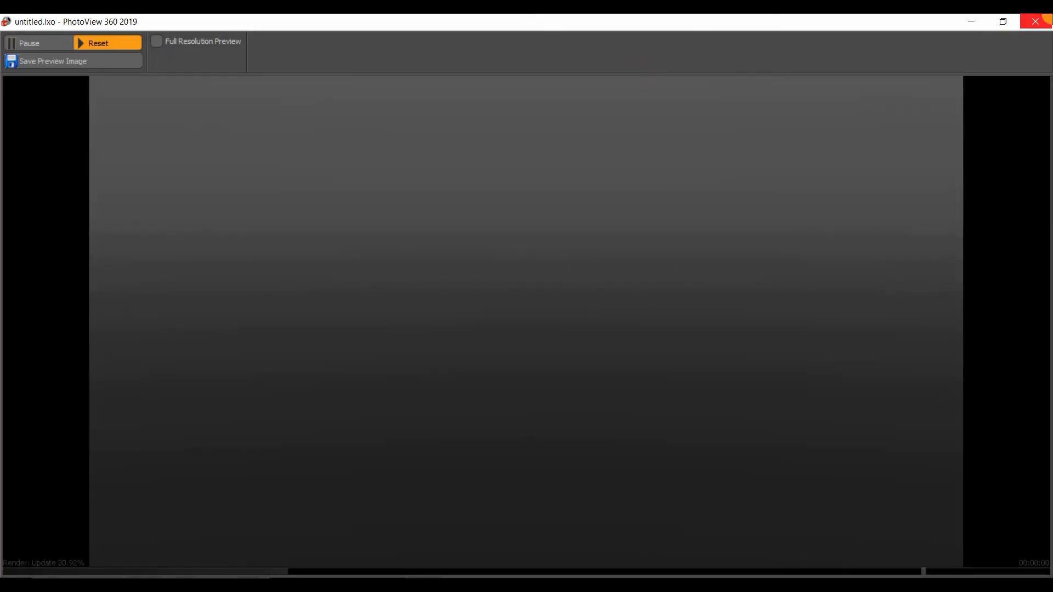
left_click(1036, 22)
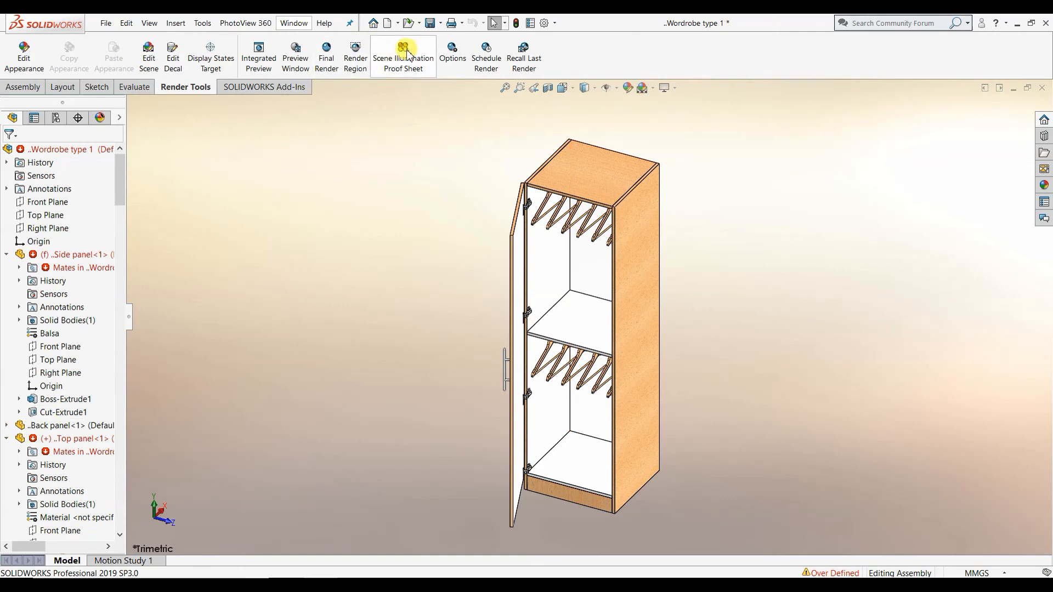
- Switch the contour rendering to contour lines only, without the shaded model, and accept the render options
left_click(449, 55)
left_click_drag(118, 285, 118, 416)
left_click(76, 411)
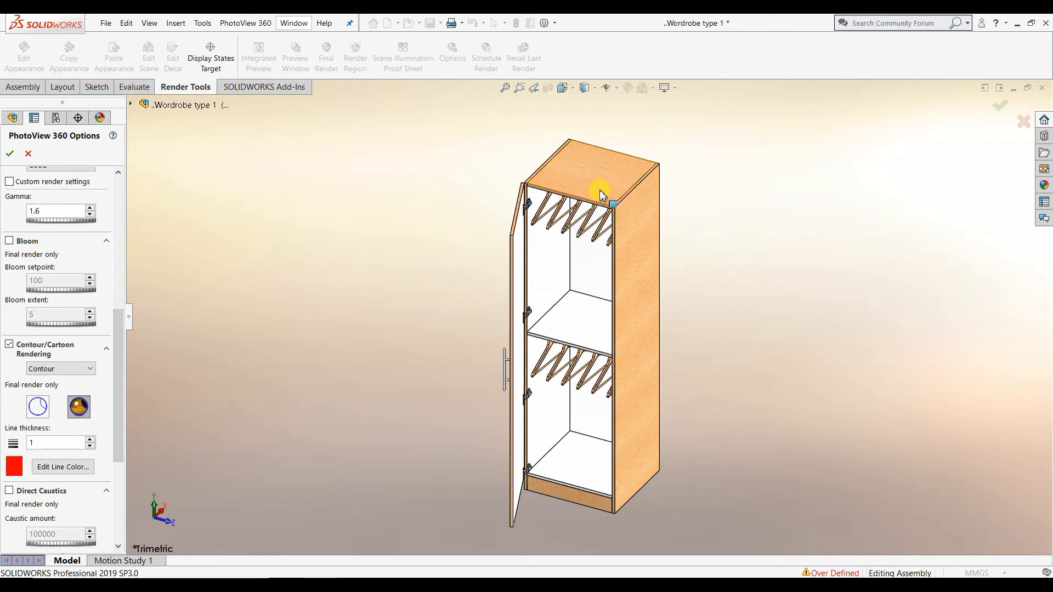
left_click(38, 404)
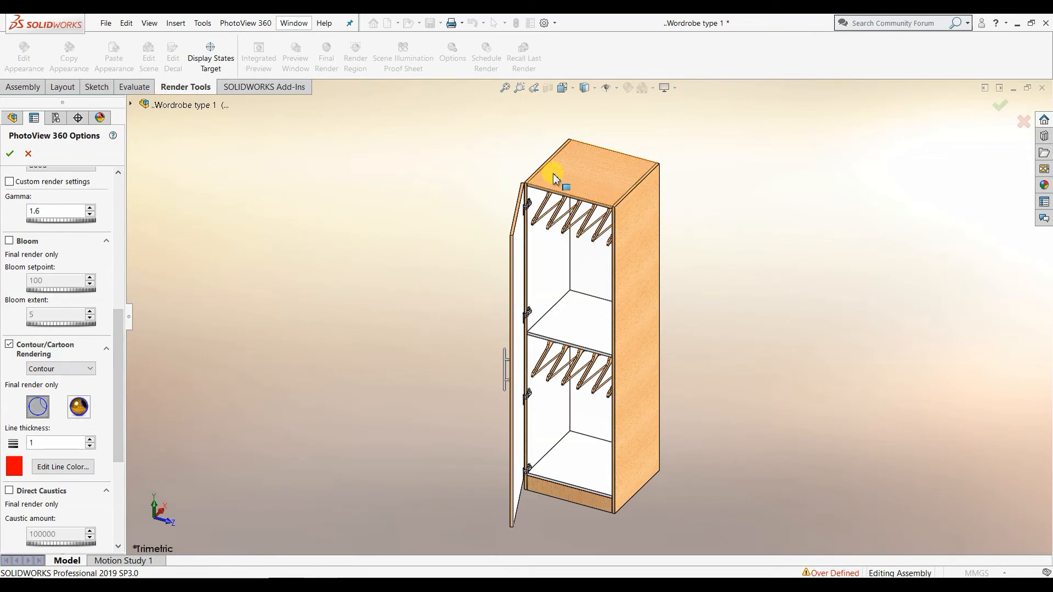
left_click(10, 154)
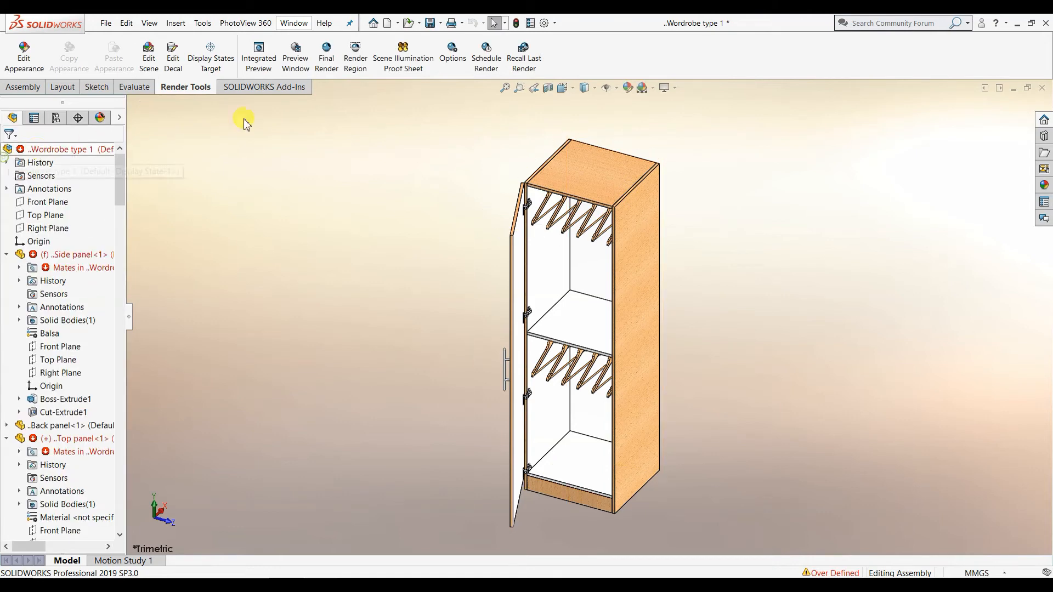
- Run a final render of the wardrobe with contour lines only, and abort it once the outlines can be judged
left_click(586, 90)
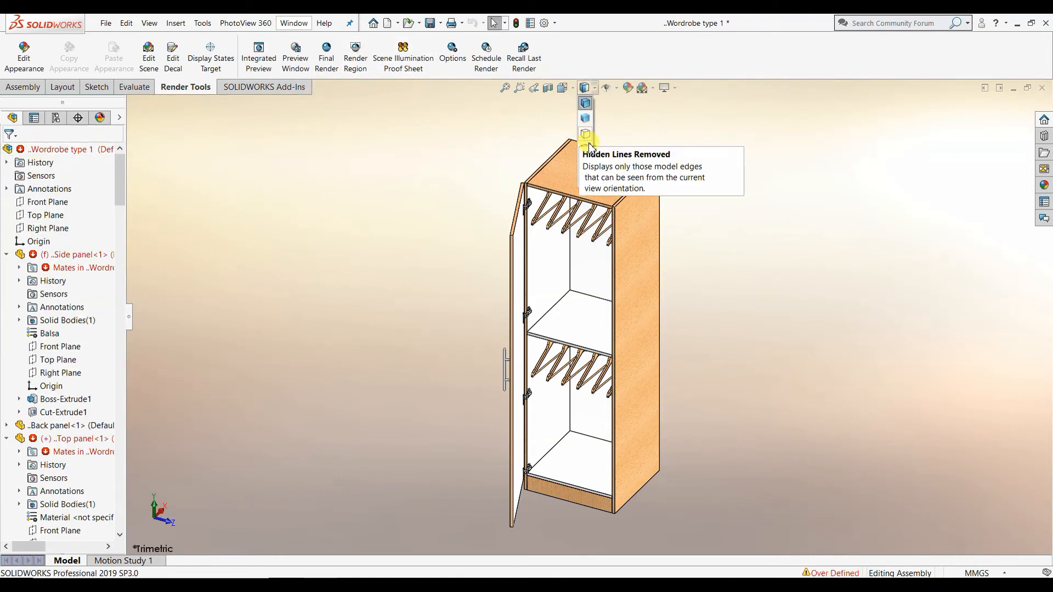
left_click(340, 52)
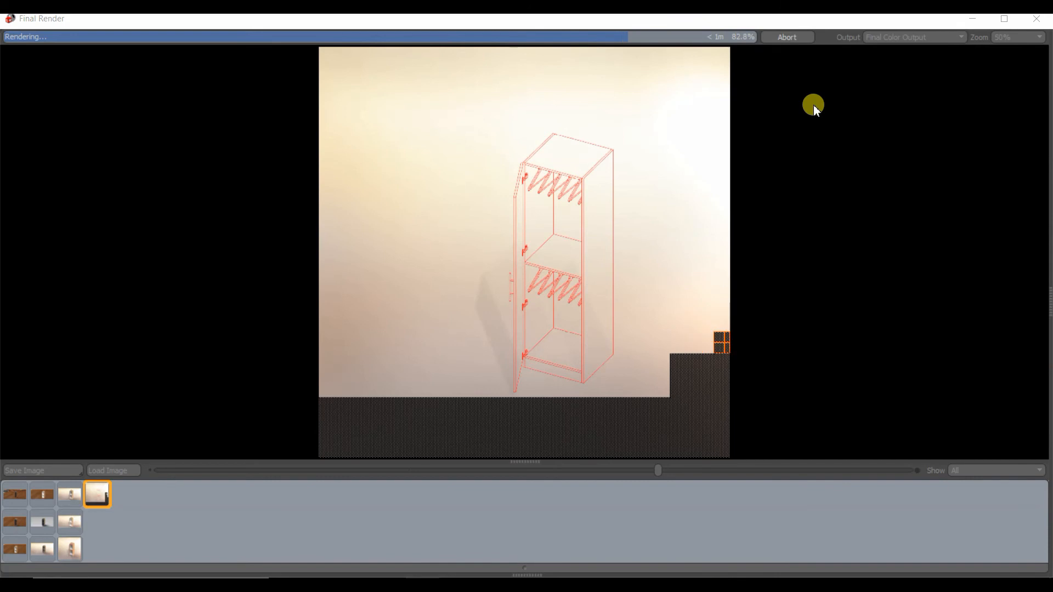
left_click(1036, 18)
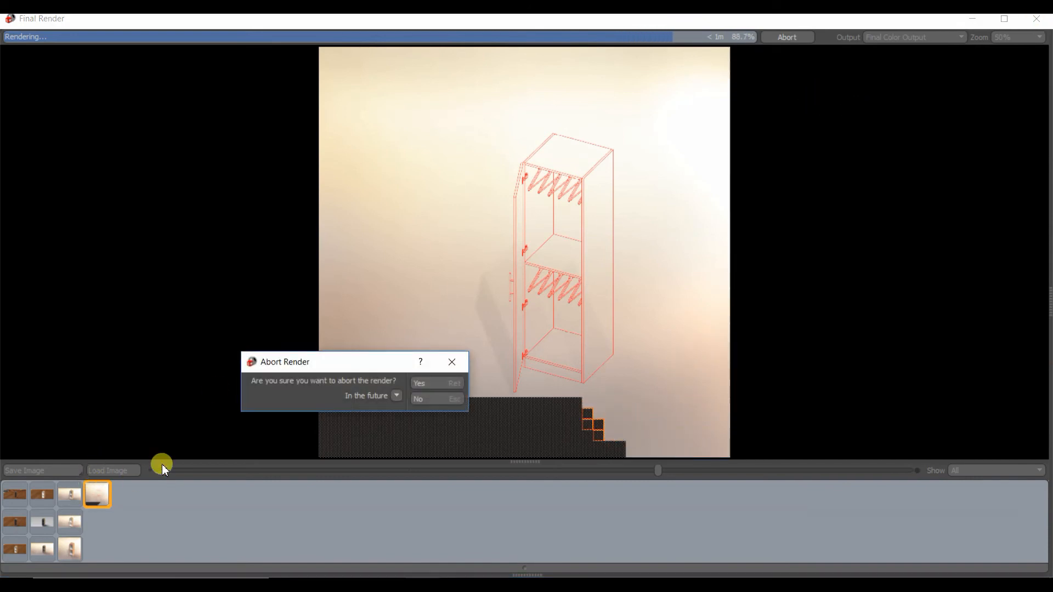
left_click(439, 382)
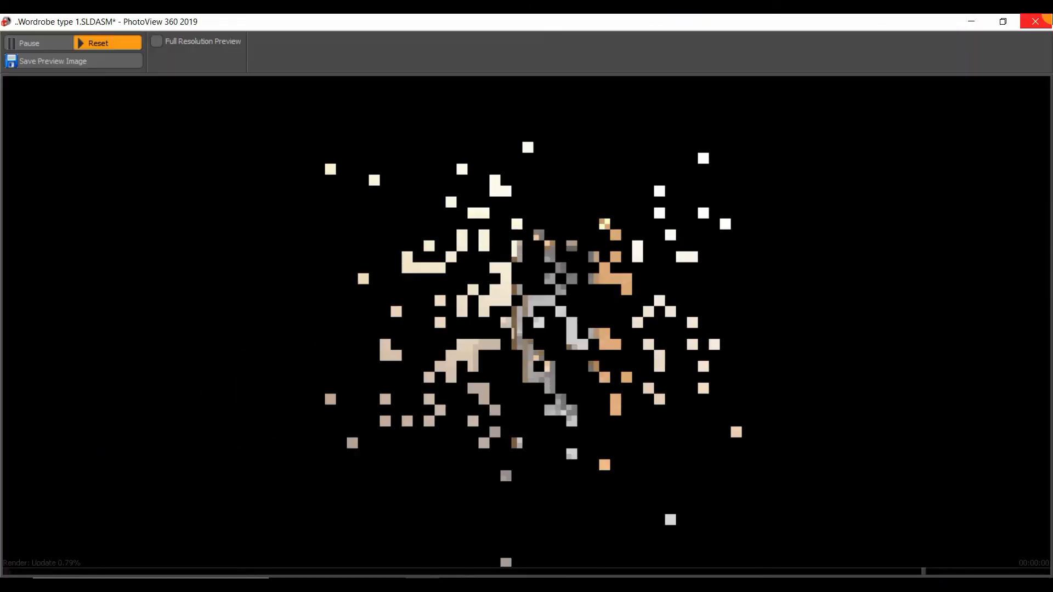
left_click(1035, 21)
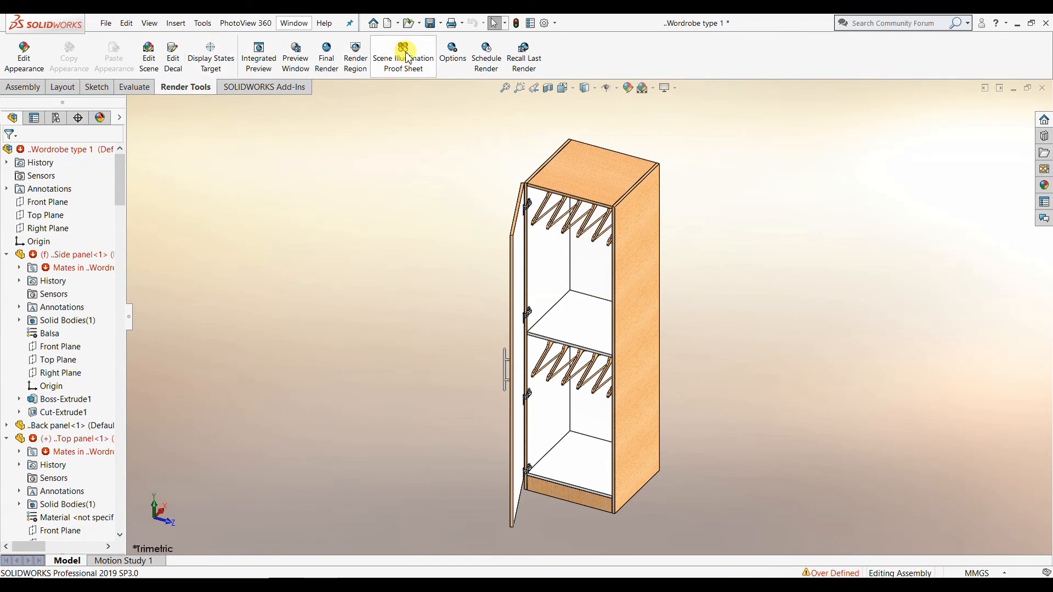
- Turn off Contour/Cartoon Rendering and accept the render options
left_click(450, 57)
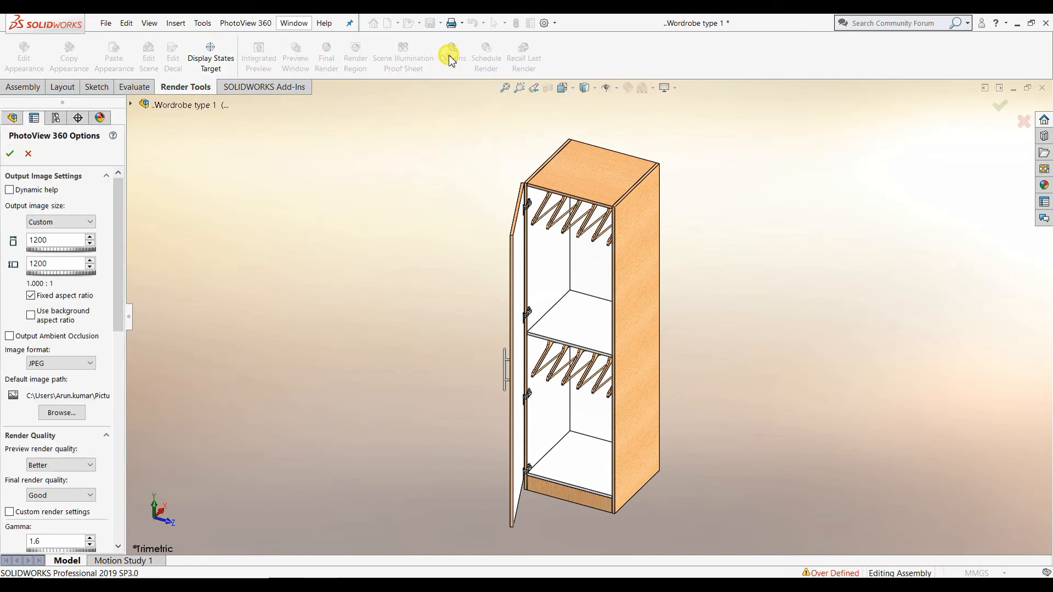
left_click_drag(123, 296, 117, 421)
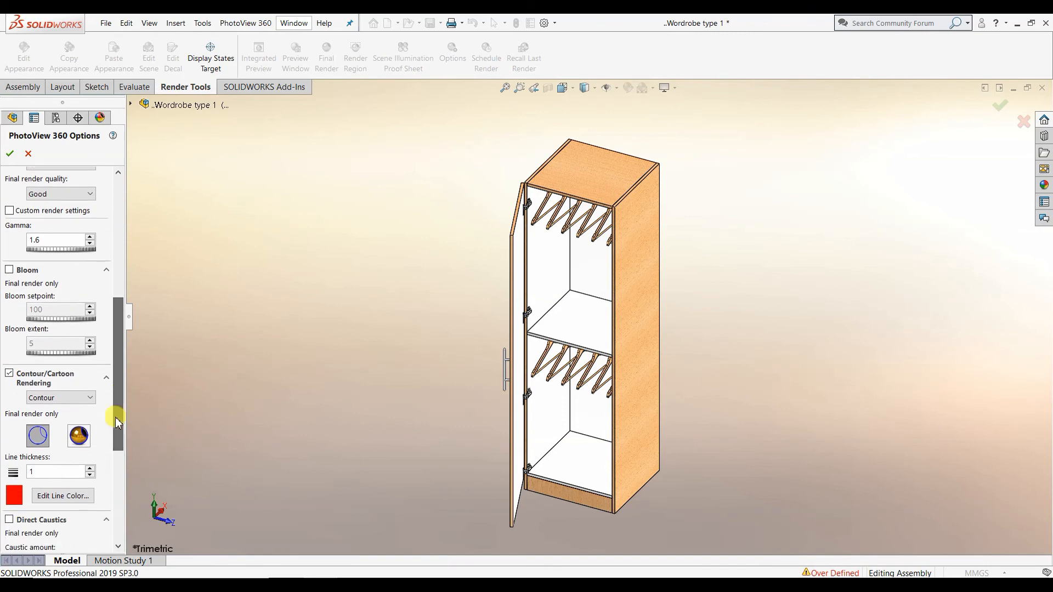
left_click(10, 374)
left_click(11, 153)
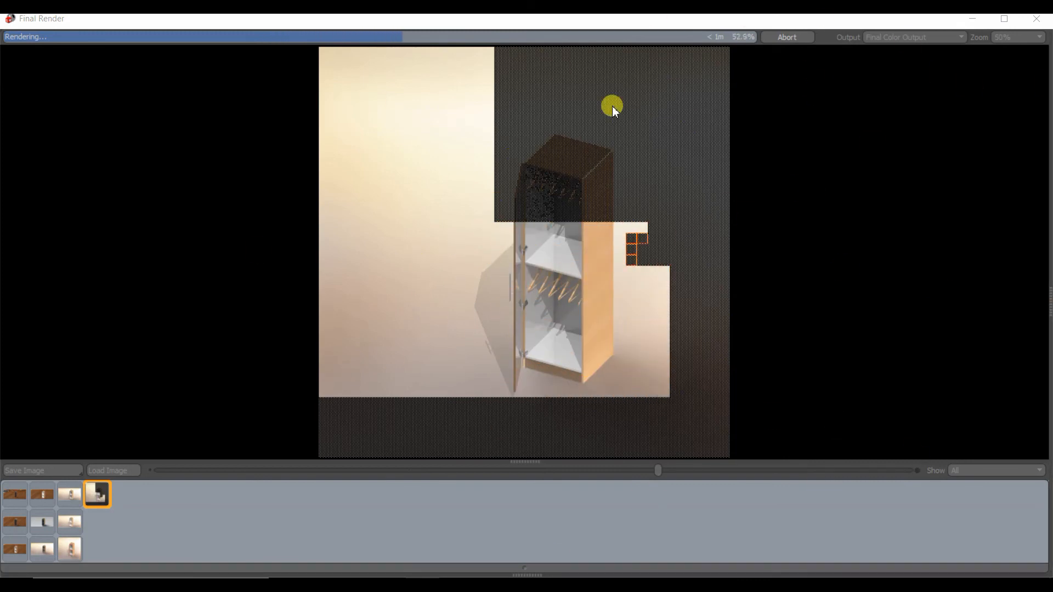
- Abort the running final render, and reopen the PhotoView 360 options to check and accept them
left_click(1037, 19)
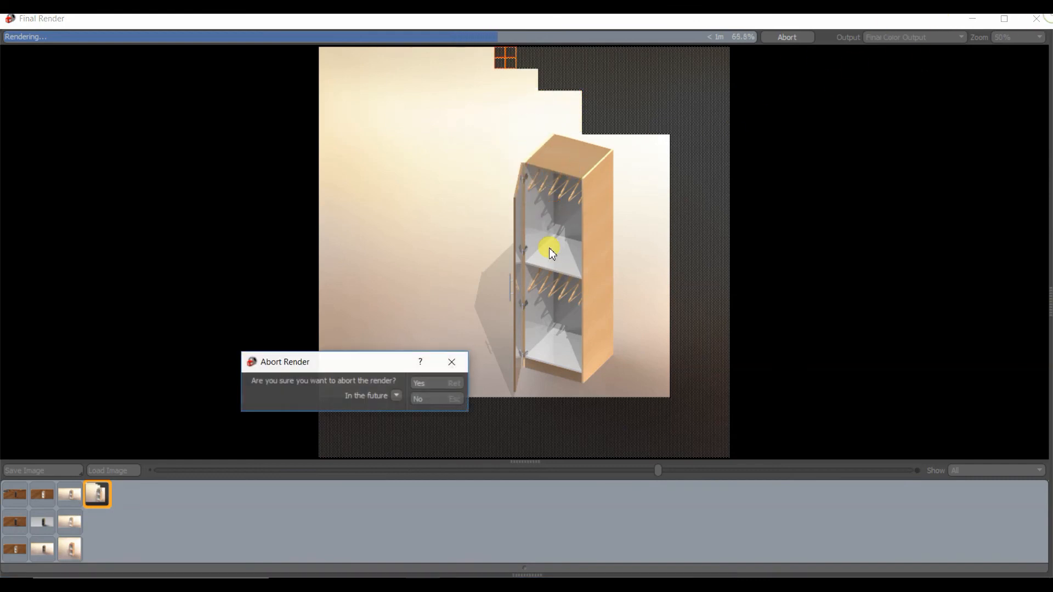
left_click(460, 383)
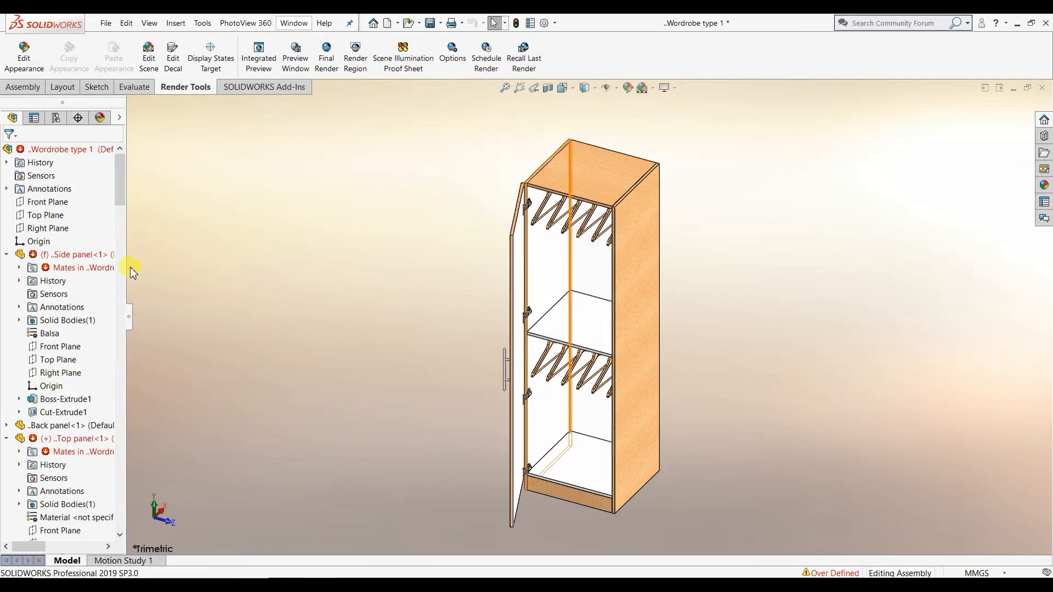
left_click(442, 57)
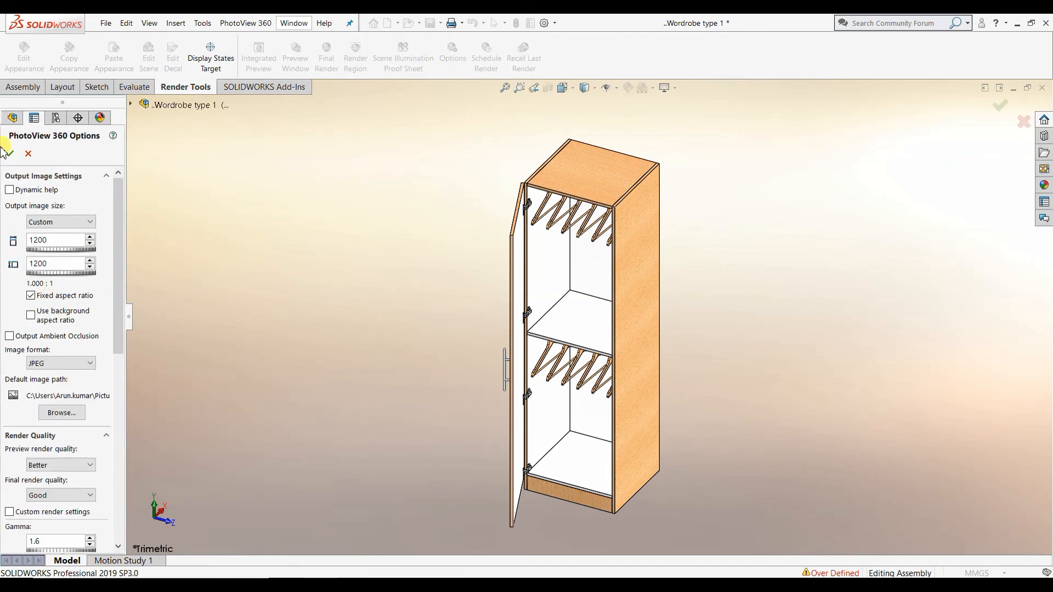
left_click(8, 152)
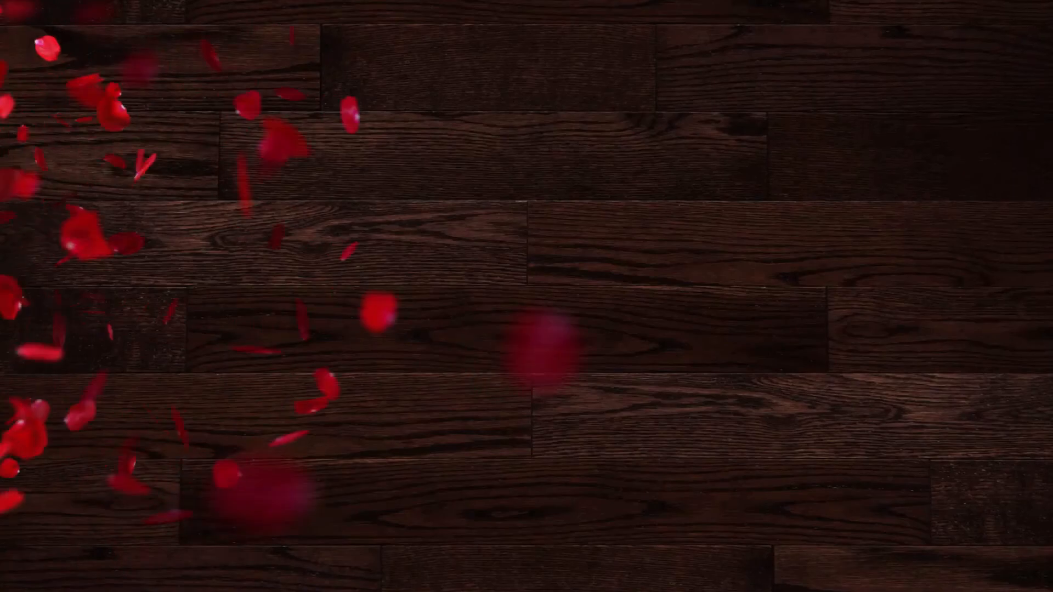